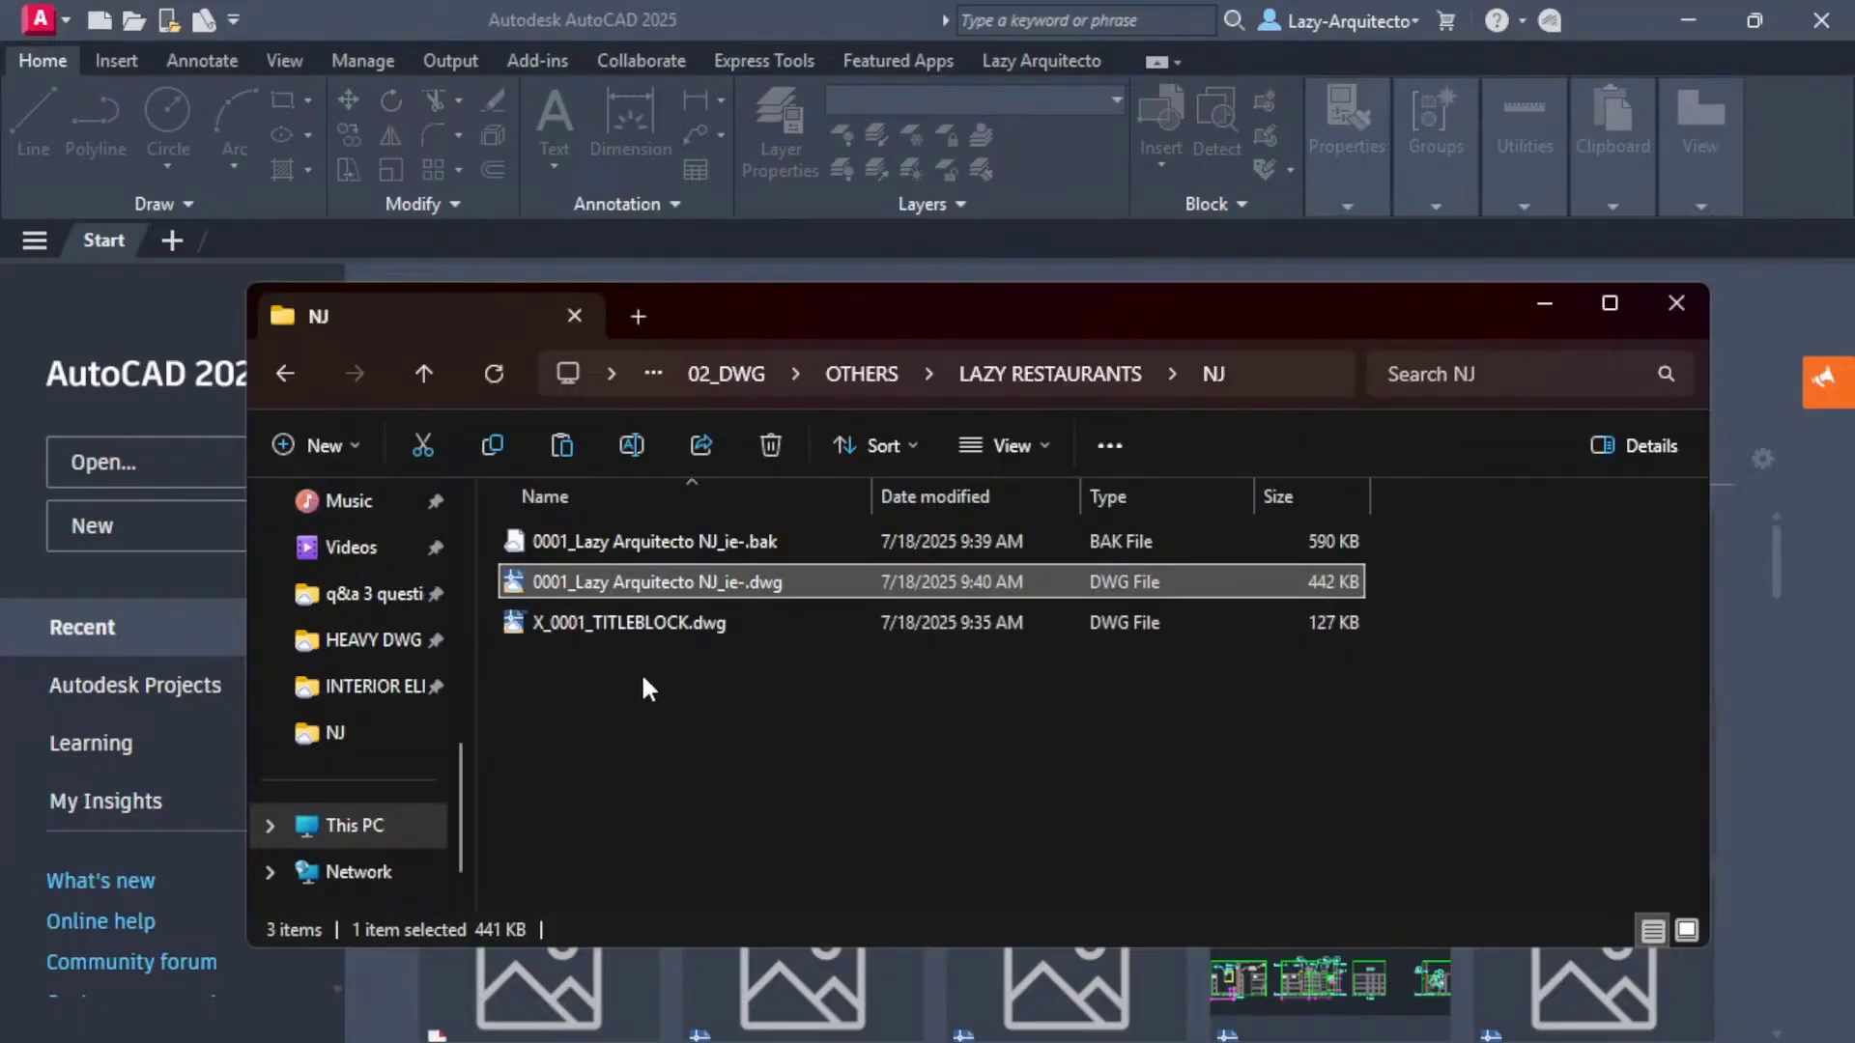
Step: Copy both drawing files from the NJ folder into the PA folder
drag(651, 670, 589, 584)
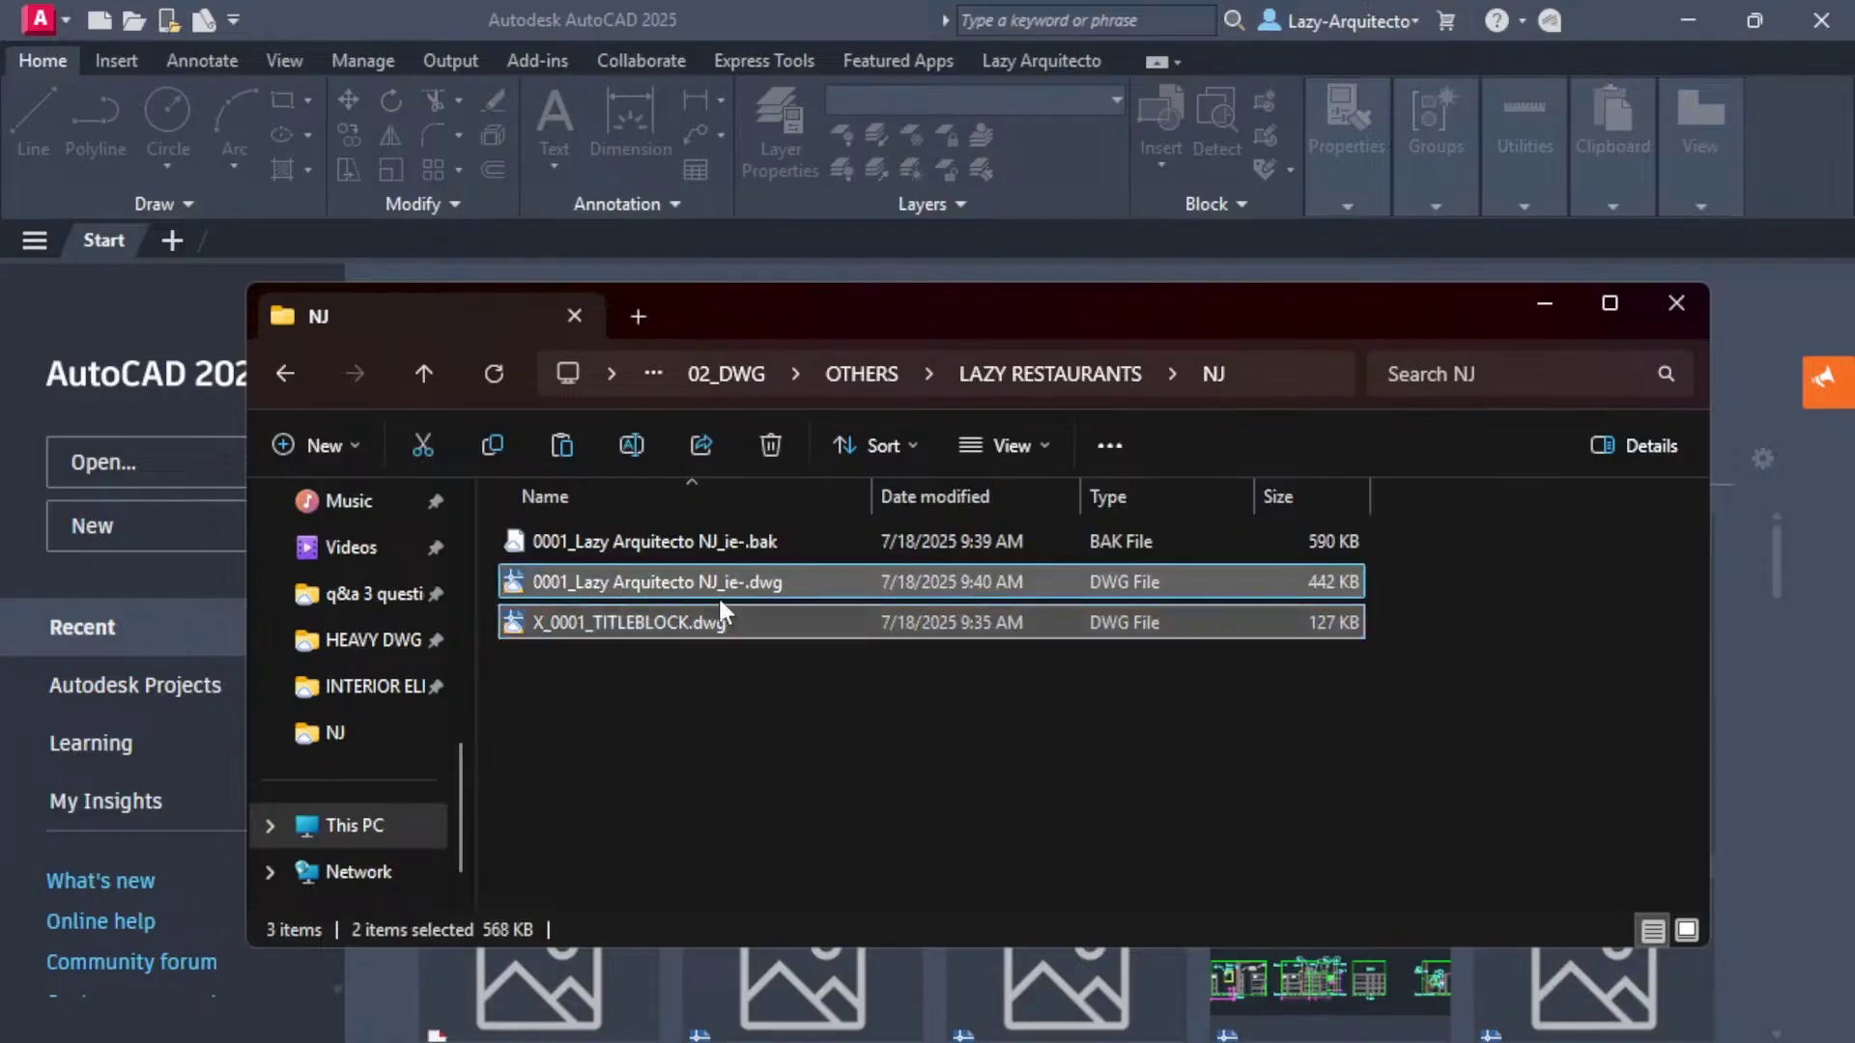
click(978, 369)
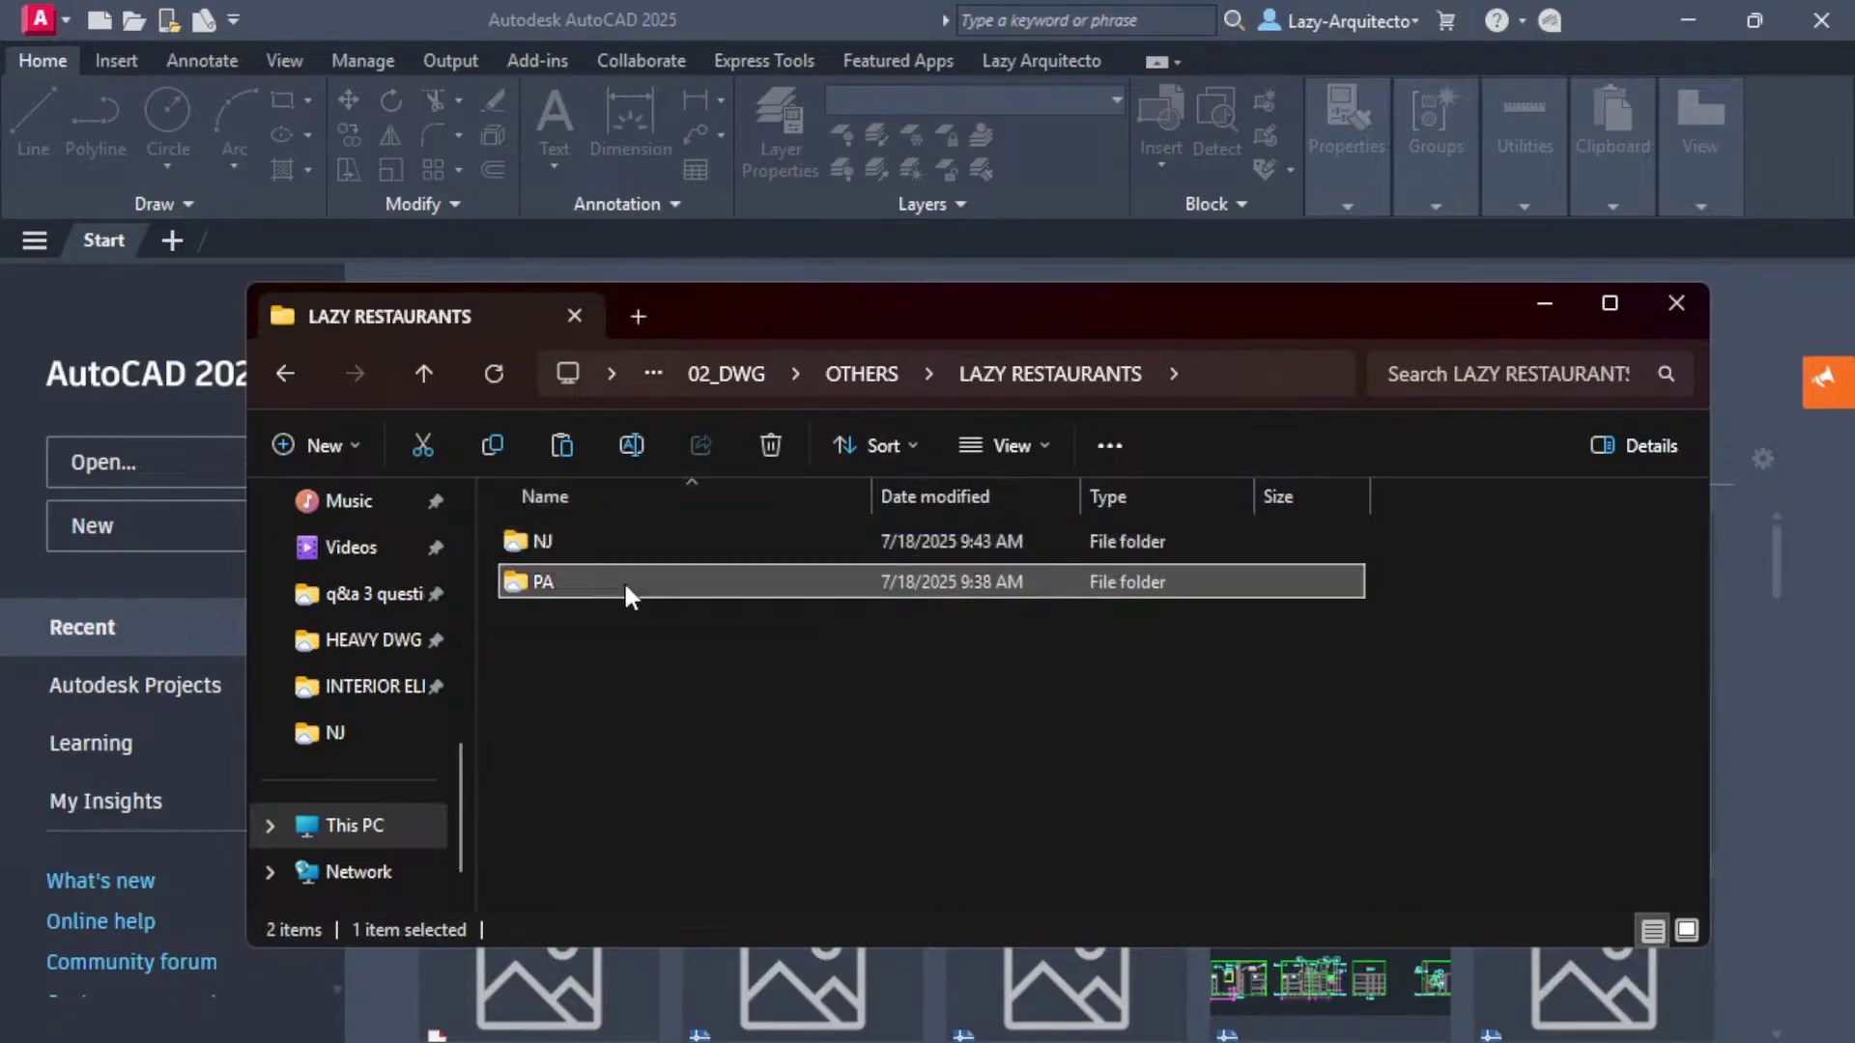
double_click(624, 581)
key(ctrl+v)
click(674, 699)
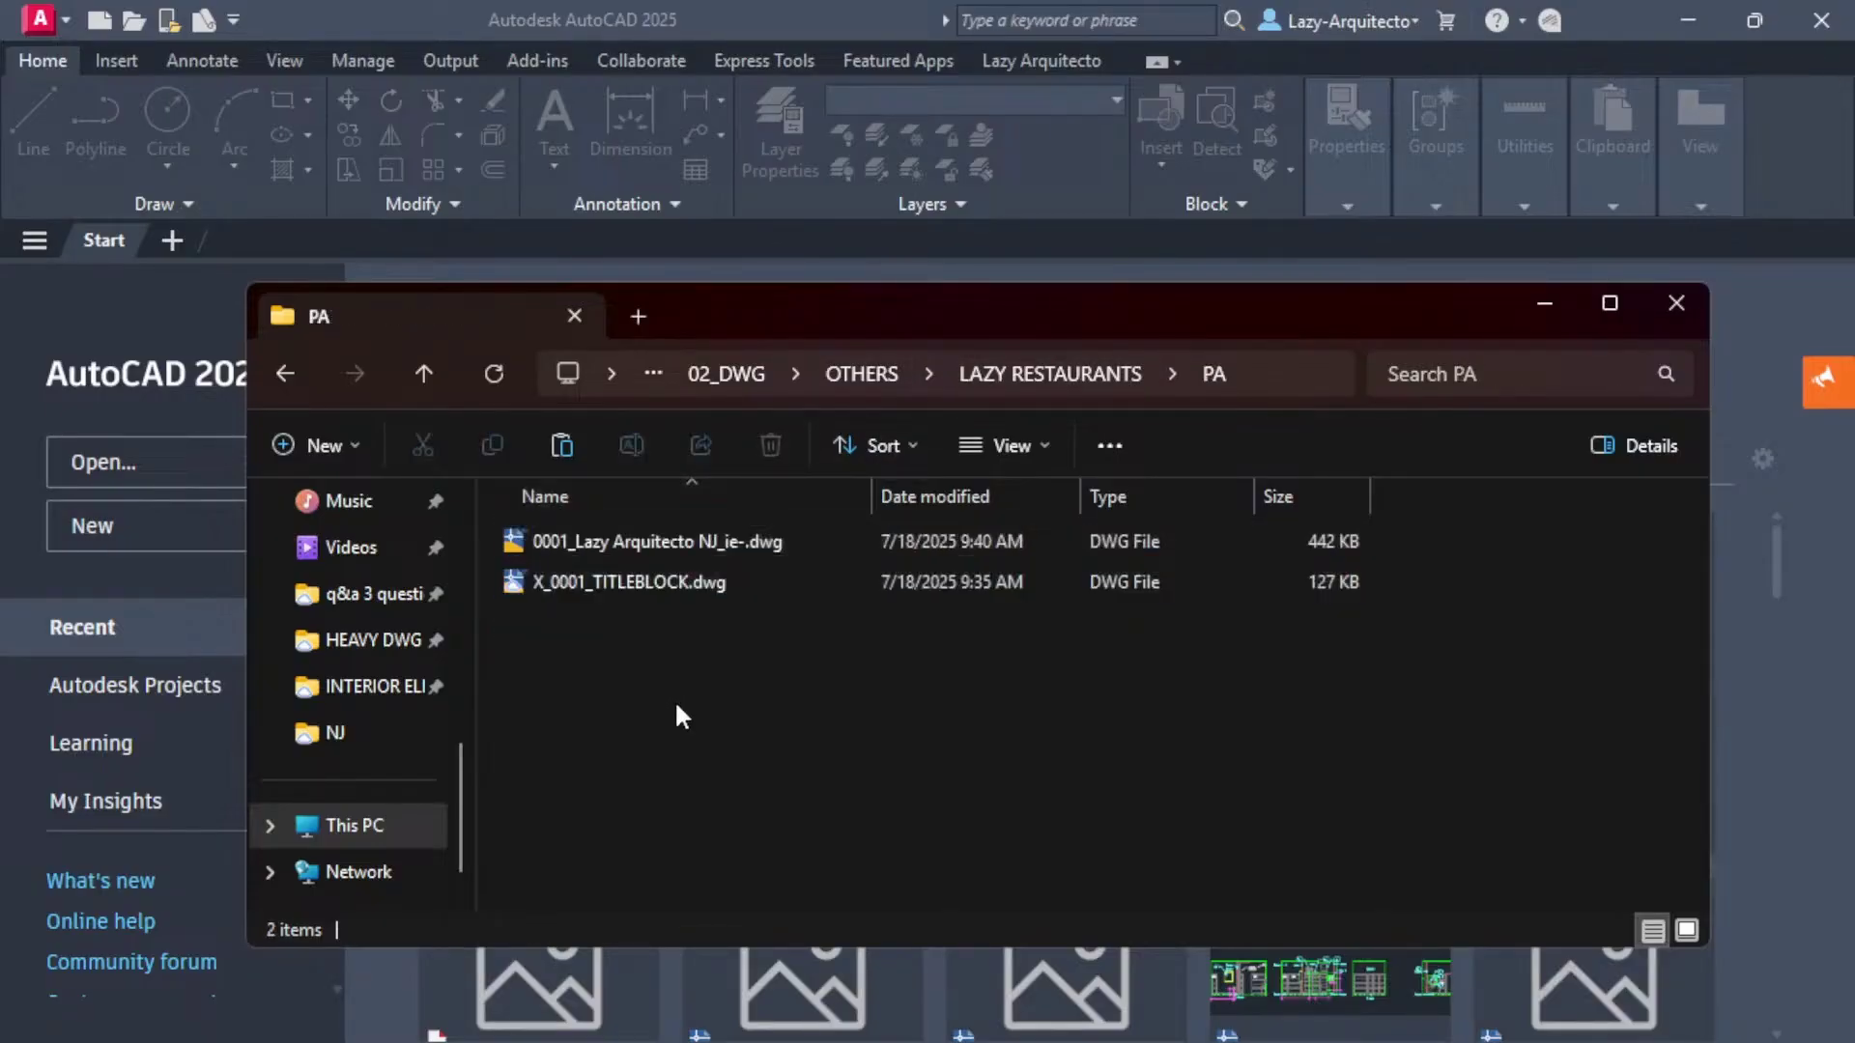
Step: Renumber the title block copy to X_0002_TITLEBLOCK and begin renaming the restaurant drawing for PA
click(566, 577)
click(586, 581)
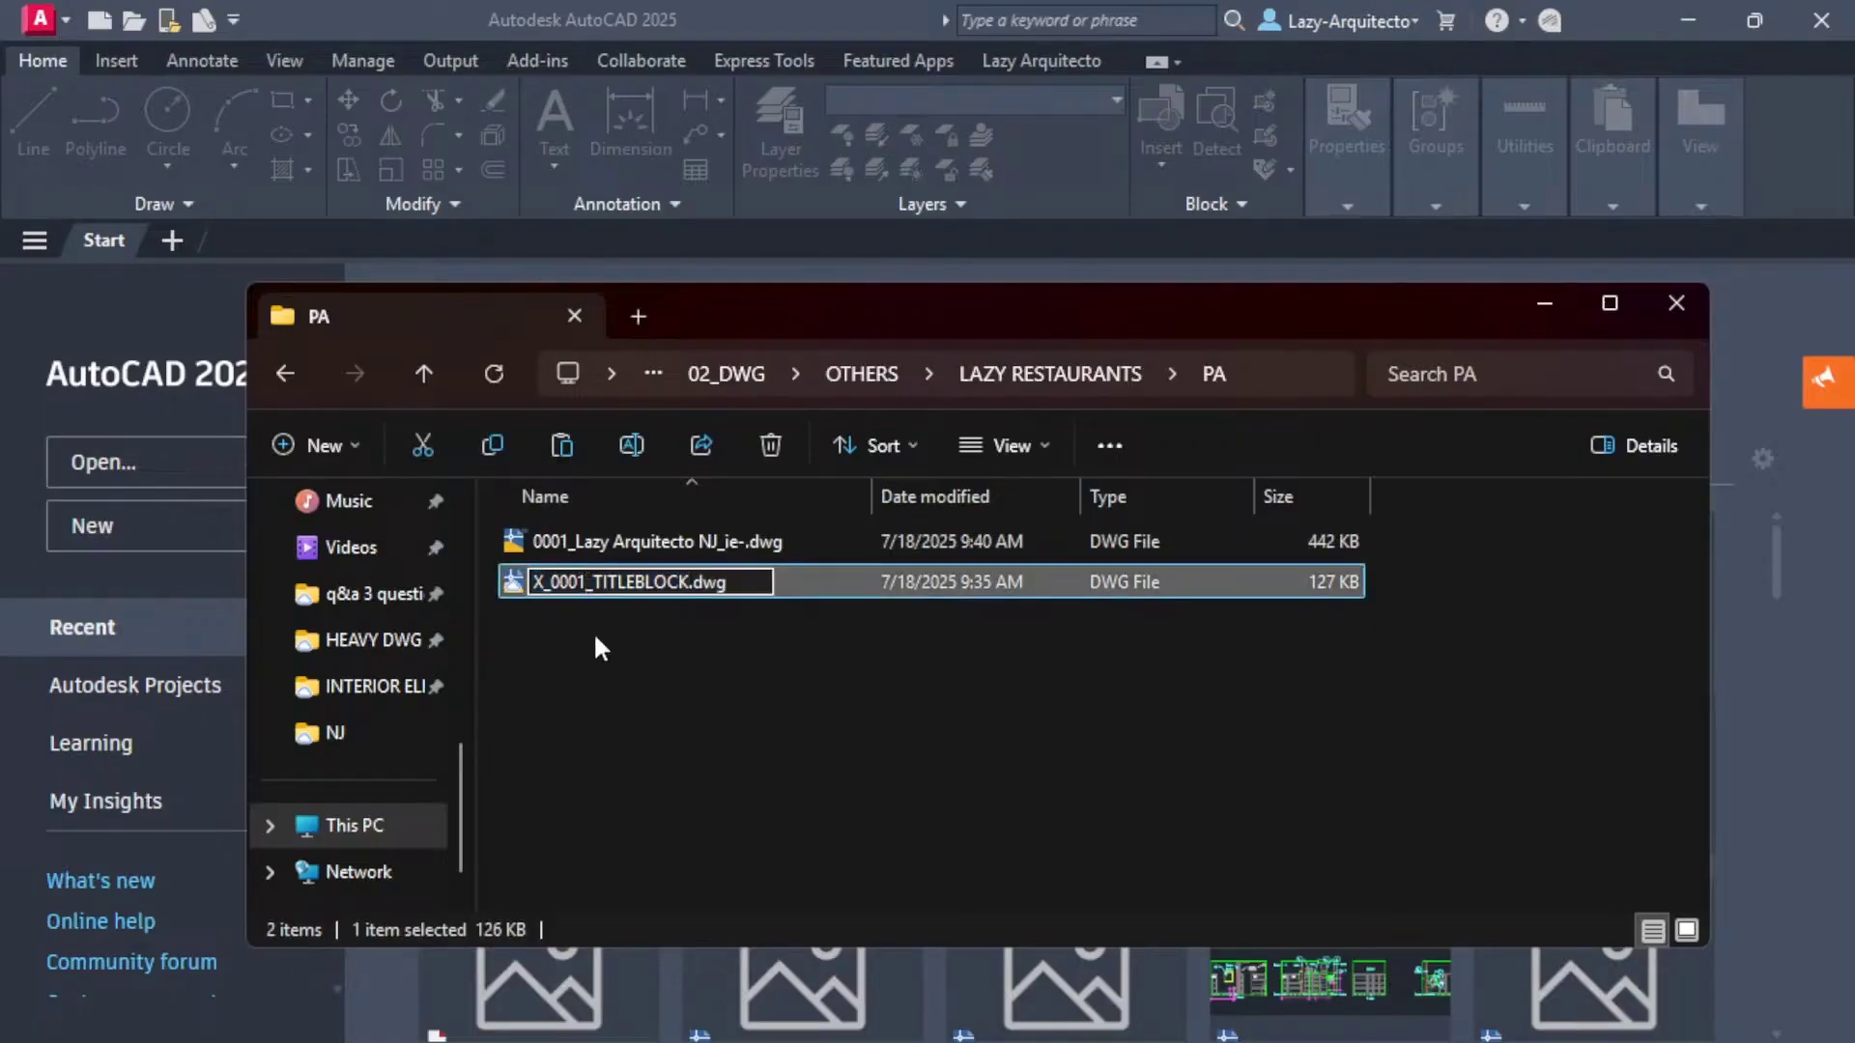
key(BackSpace)
text(2)
key(shift+Tab)
key(Home)
key(Right)
key(Right)
key(Right)
key(BackSpace)
text(2)
click(717, 541)
key(BackSpace)
key(BackSpace)
Step: Open X_0002_TITLEBLOCK and edit its project text from RESTAURANT - NJ to RESTAURANT - PA
double_click(717, 584)
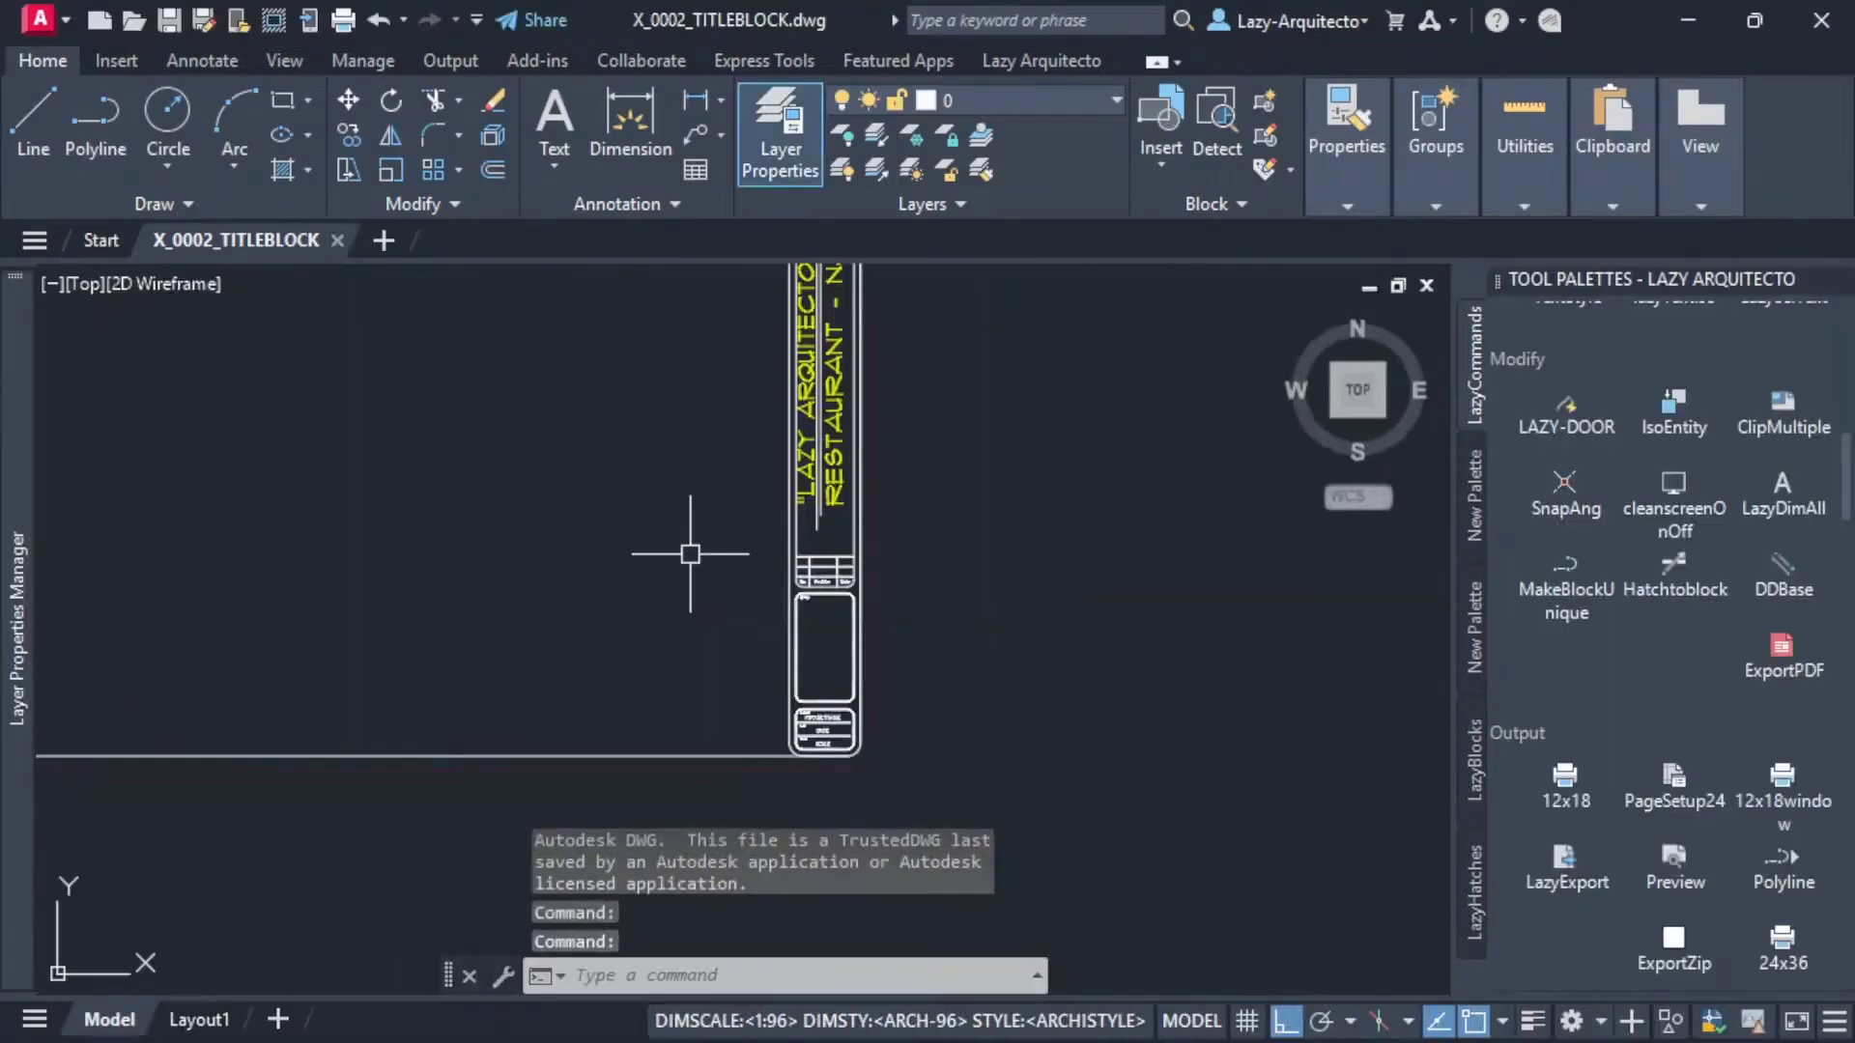
middle_drag(684, 550, 980, 712)
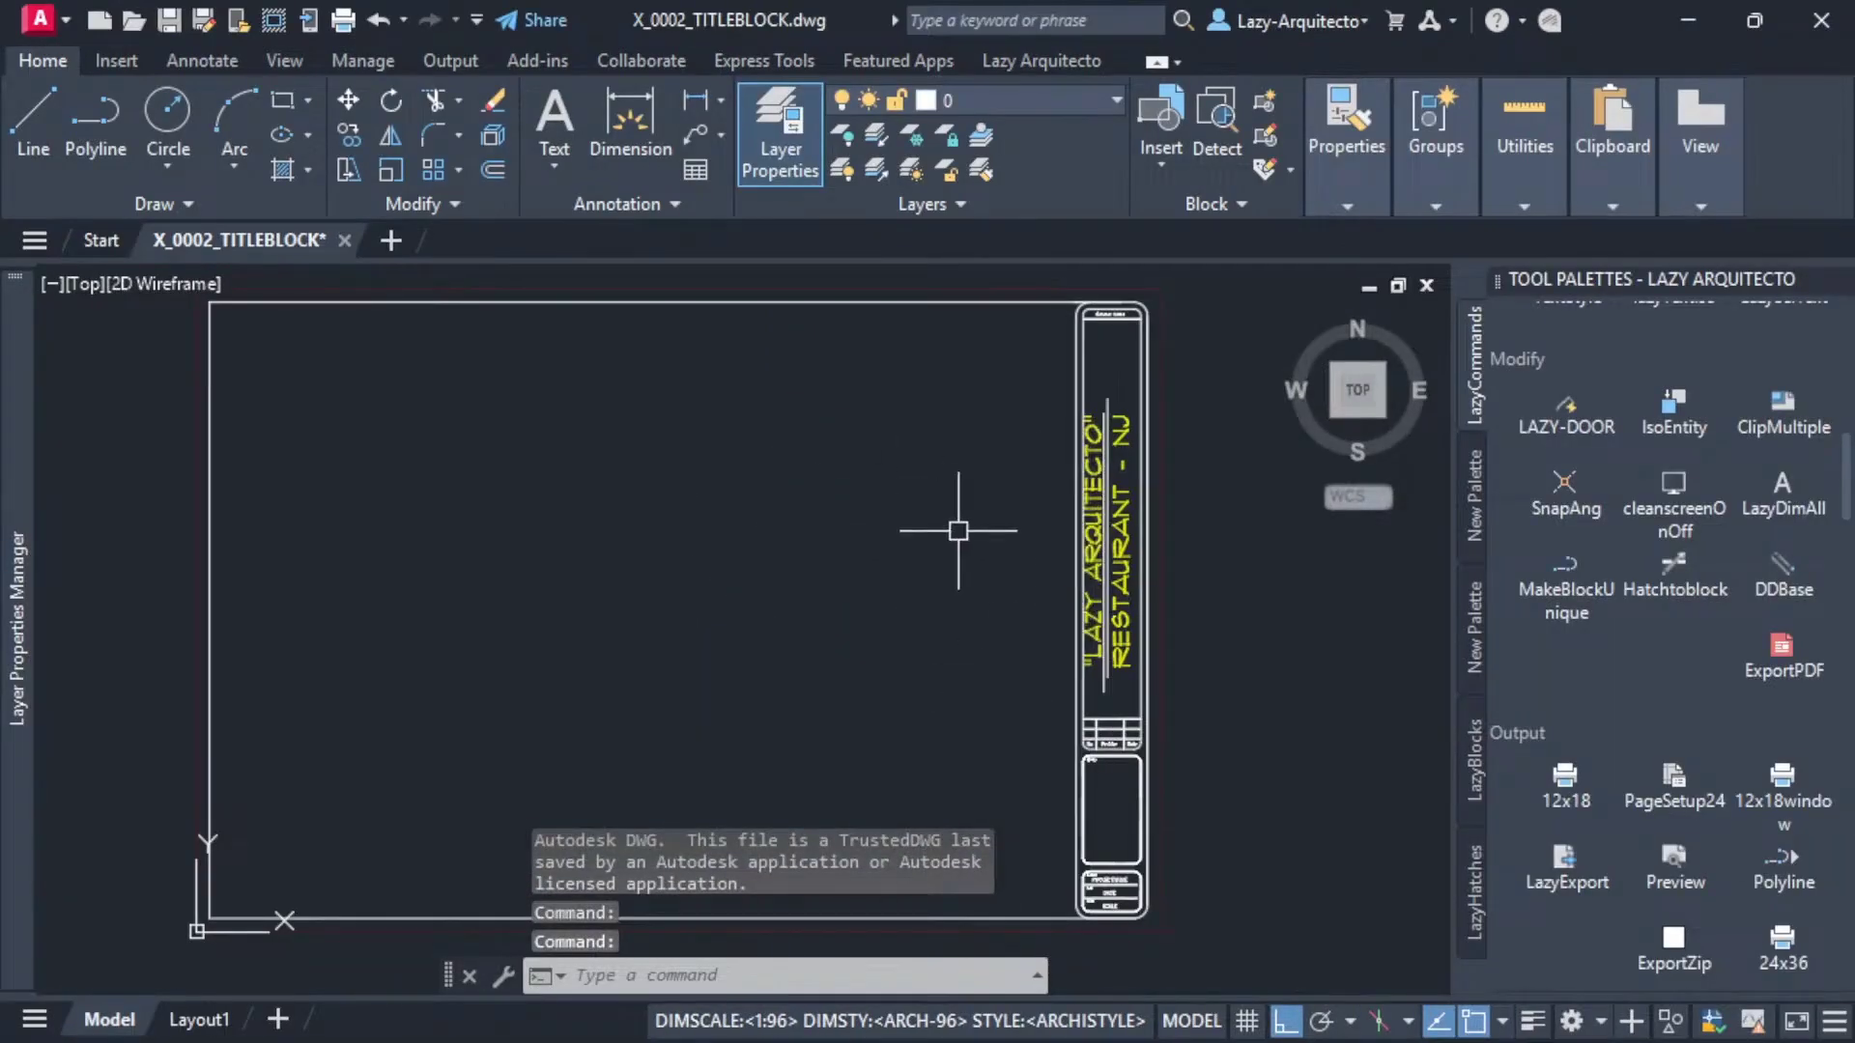
scroll(1130, 869, up, 3)
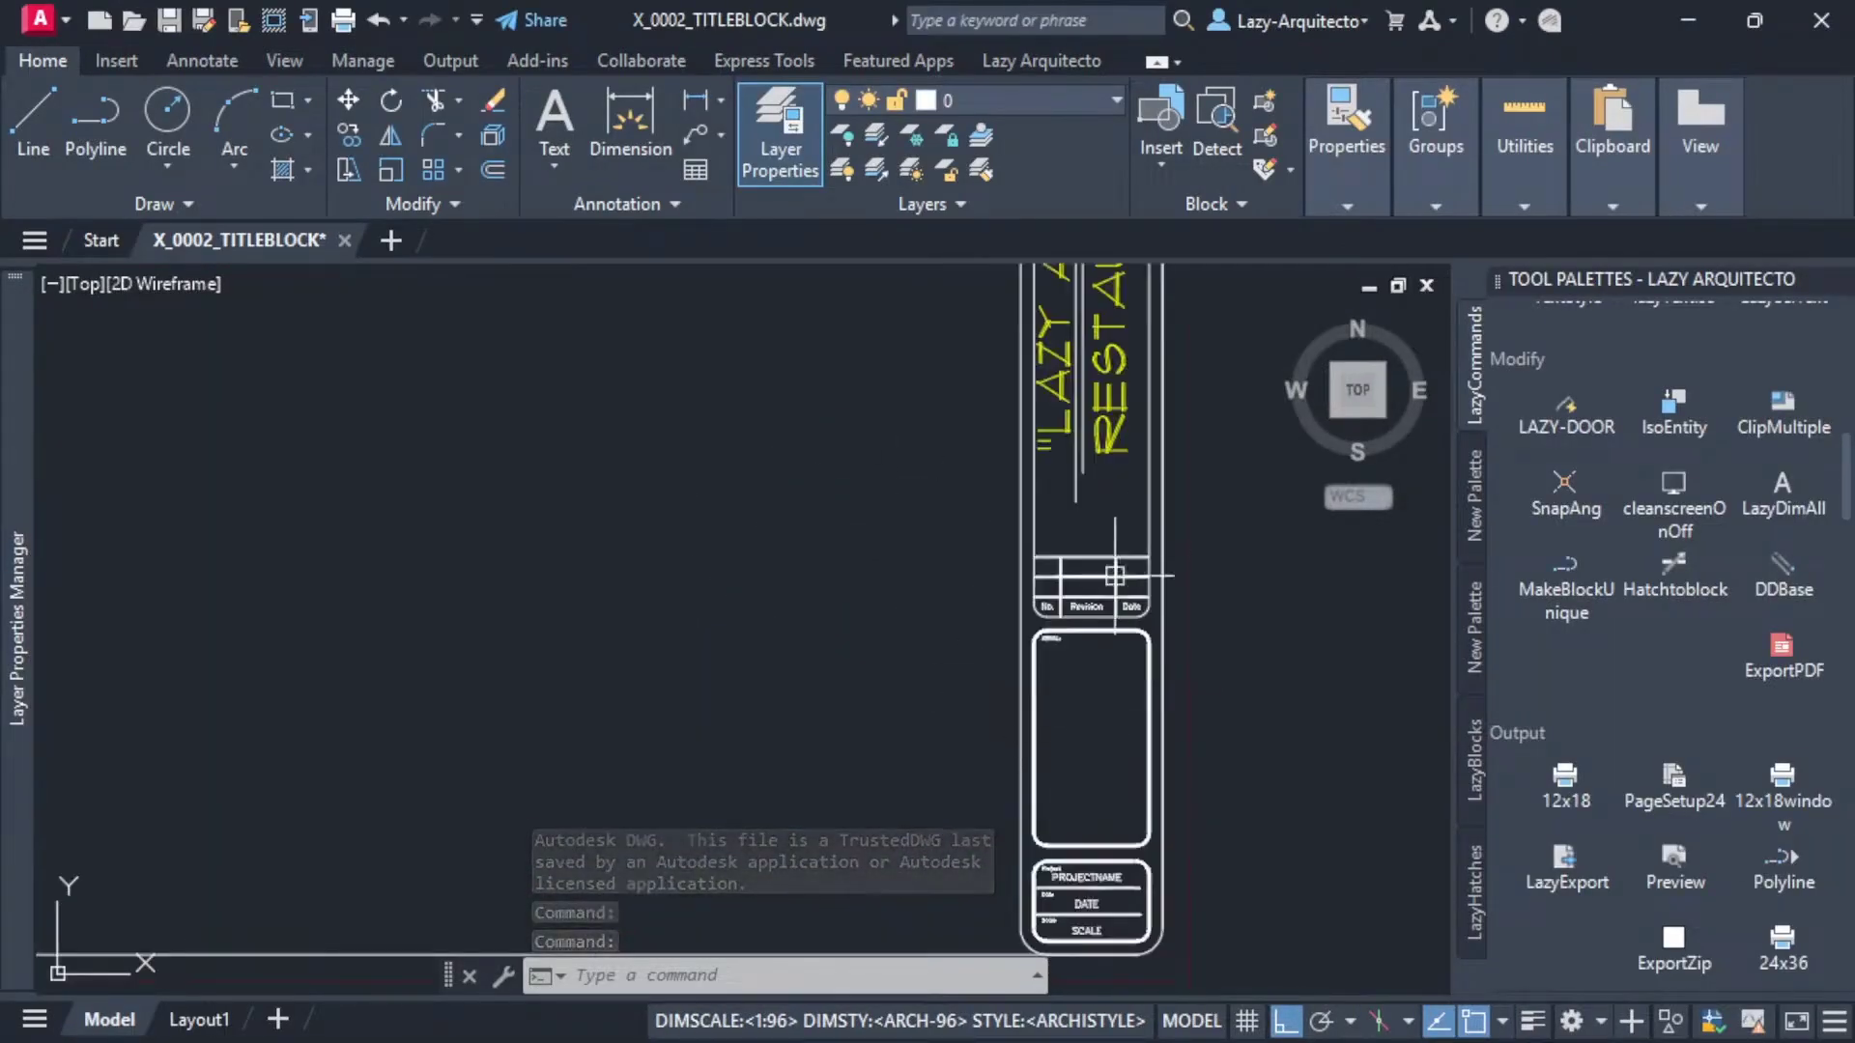
middle_drag(1111, 541, 995, 775)
double_click(1007, 613)
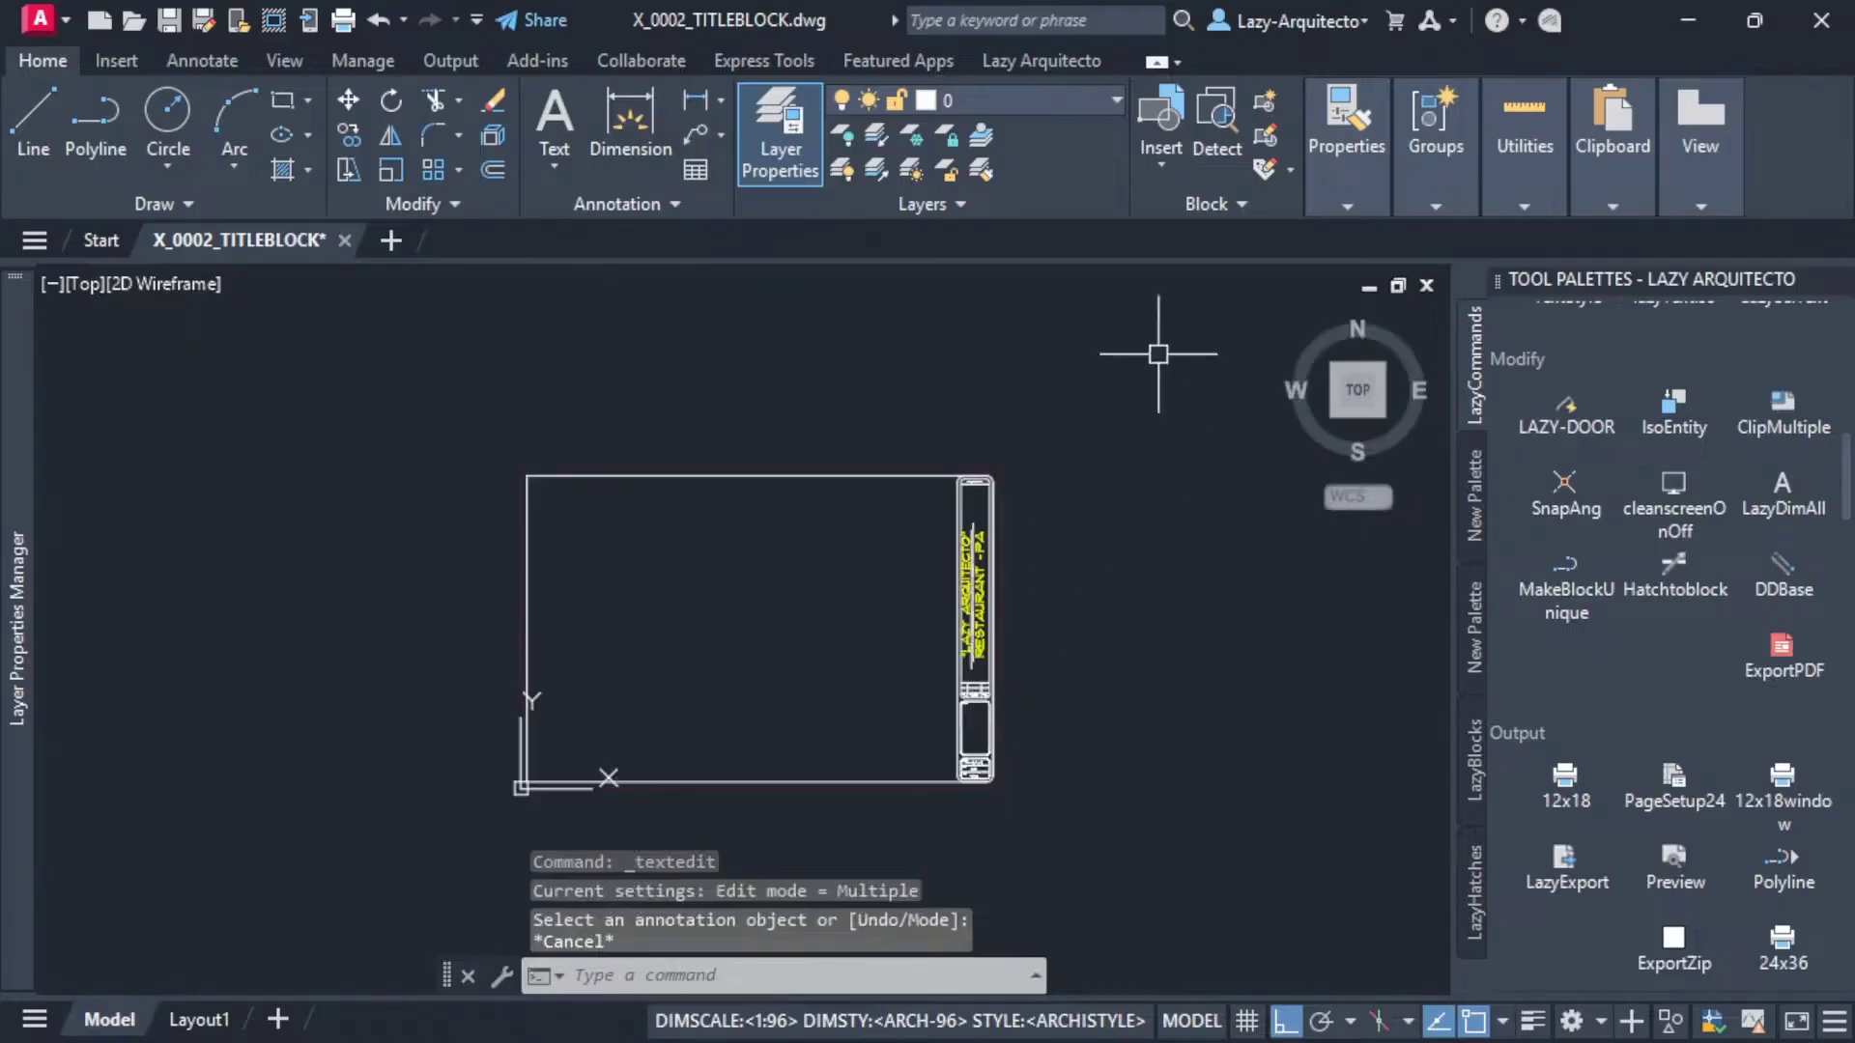
Step: Save and close the title block, then select the PA restaurant drawing in Explorer
click(340, 239)
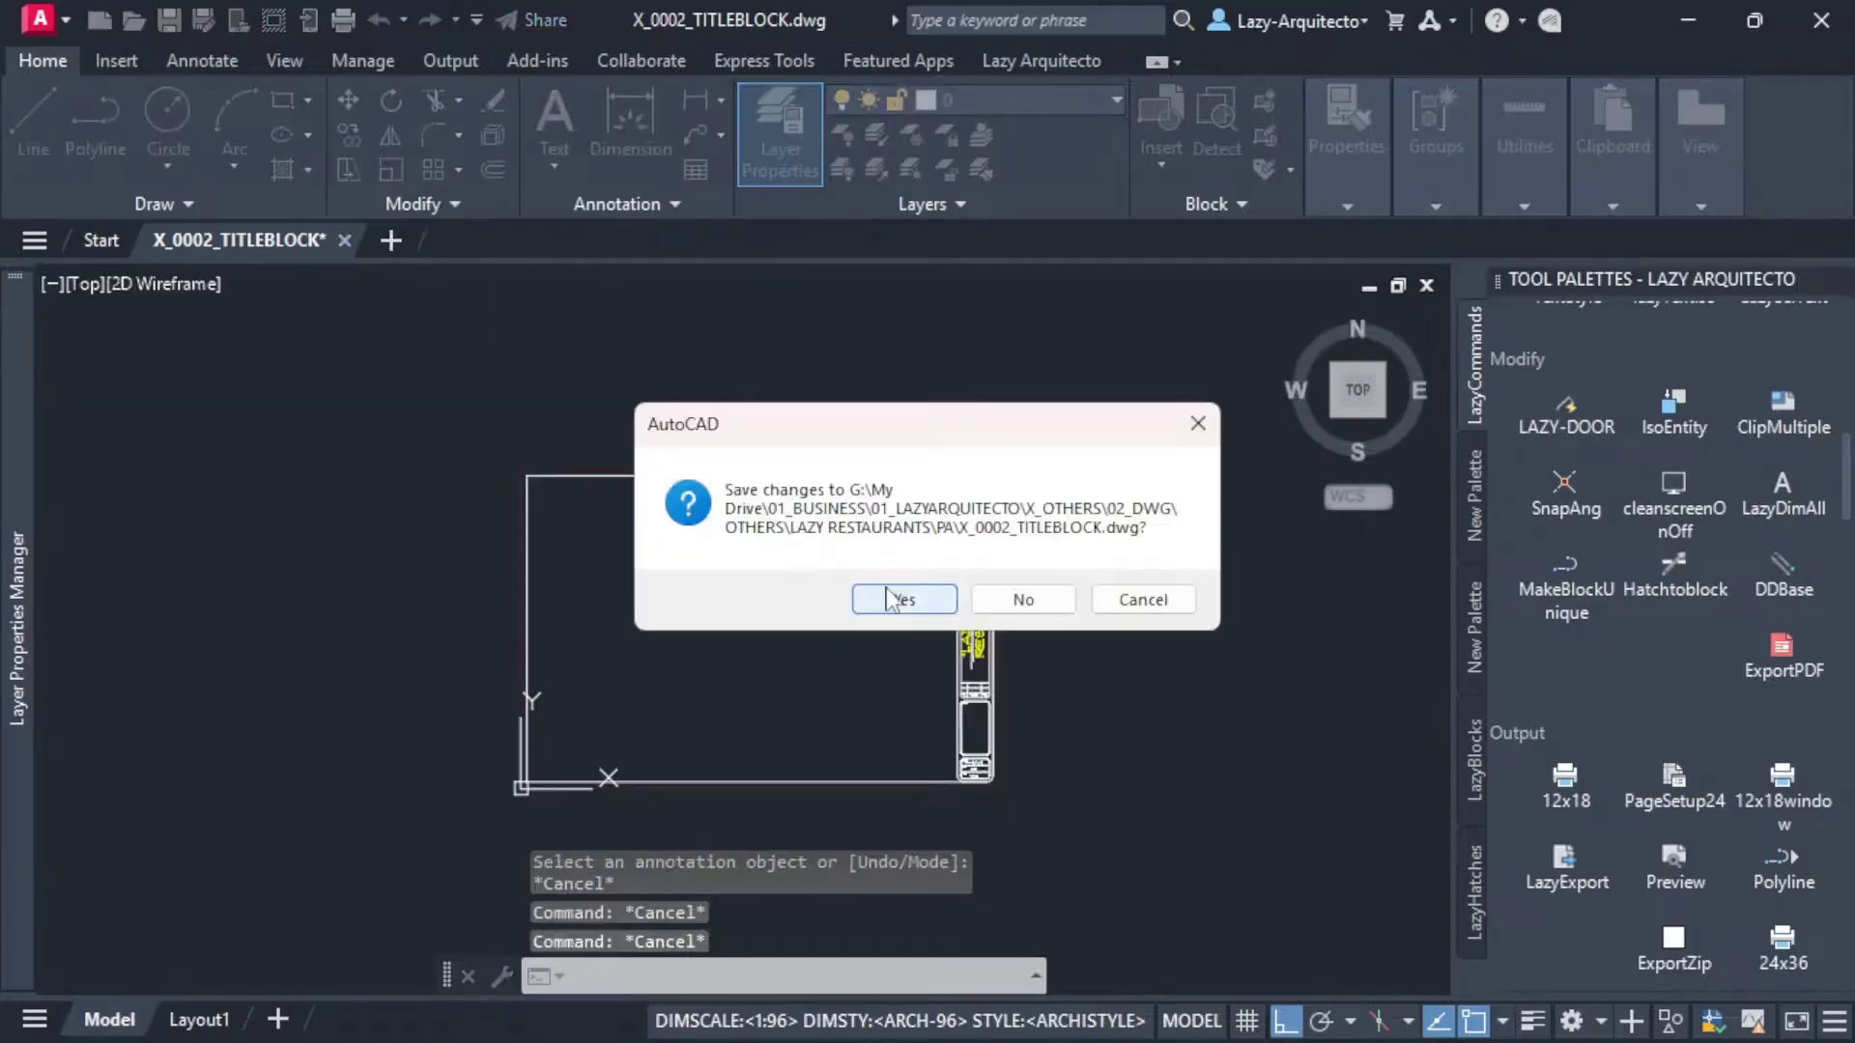
click(895, 594)
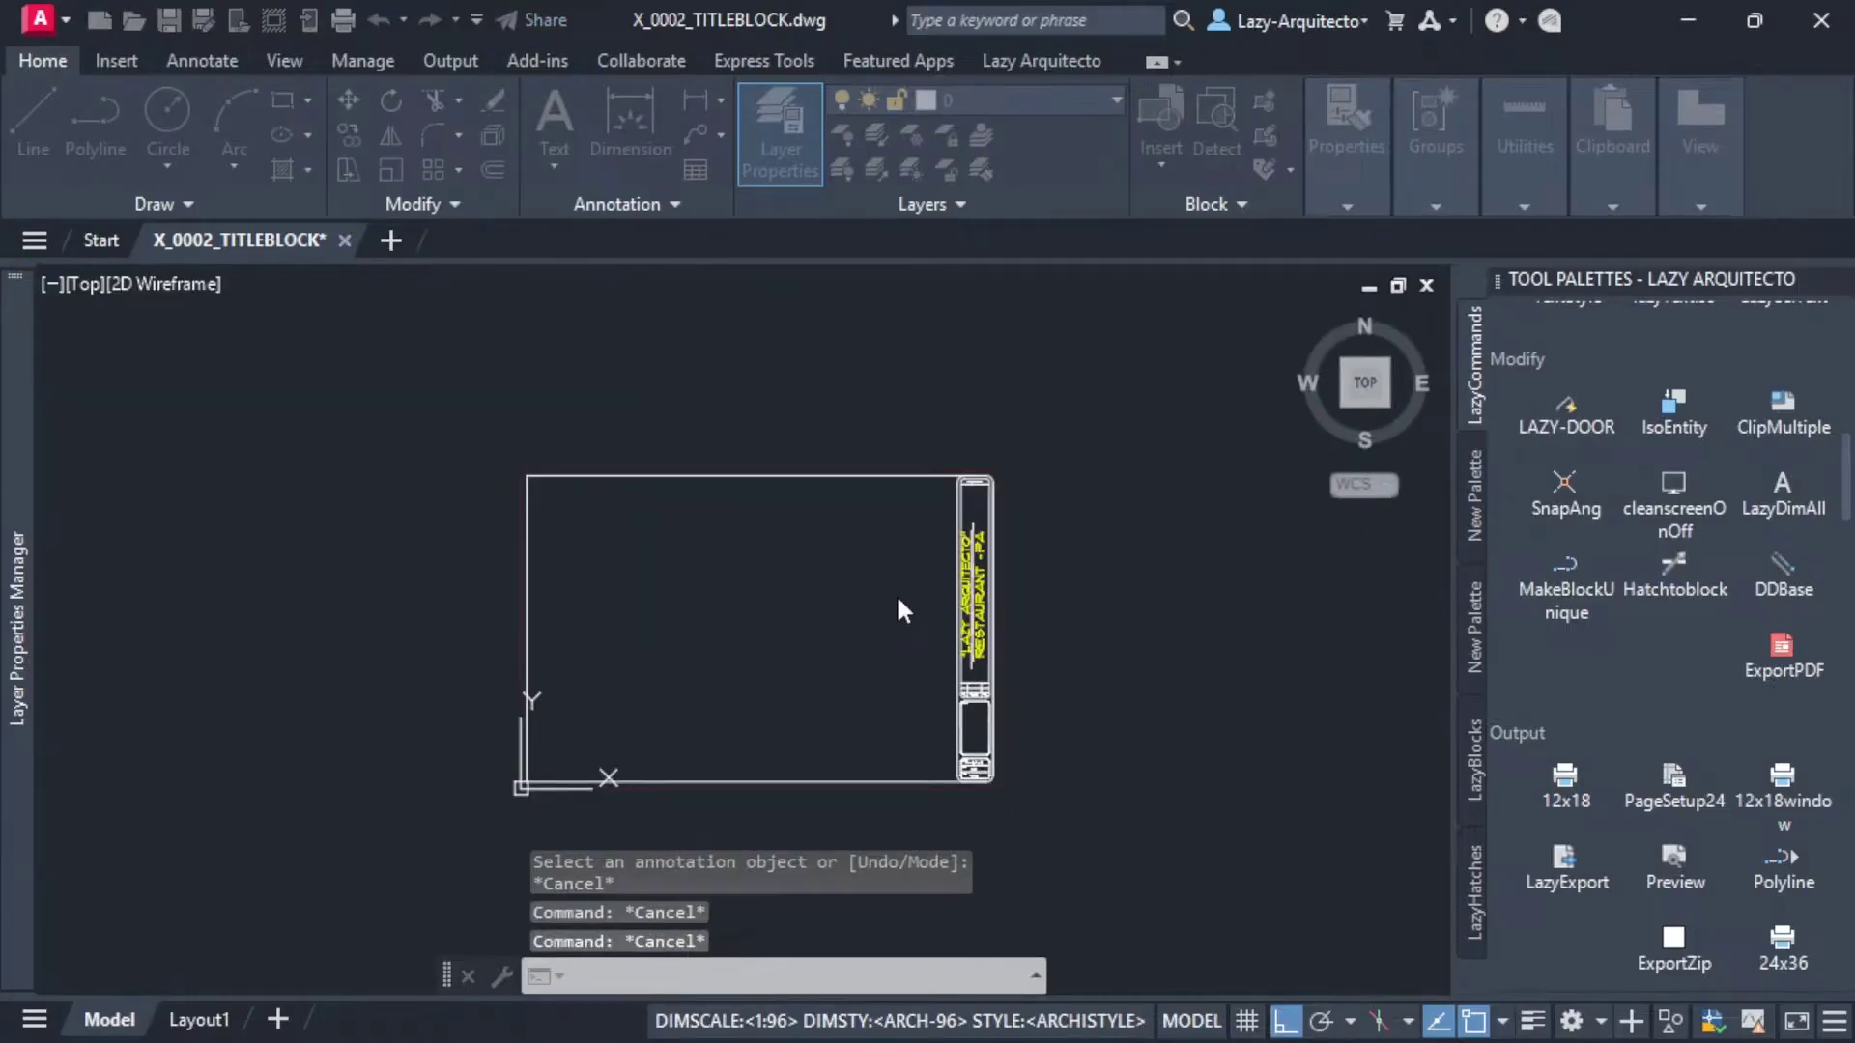
key(alt+Tab)
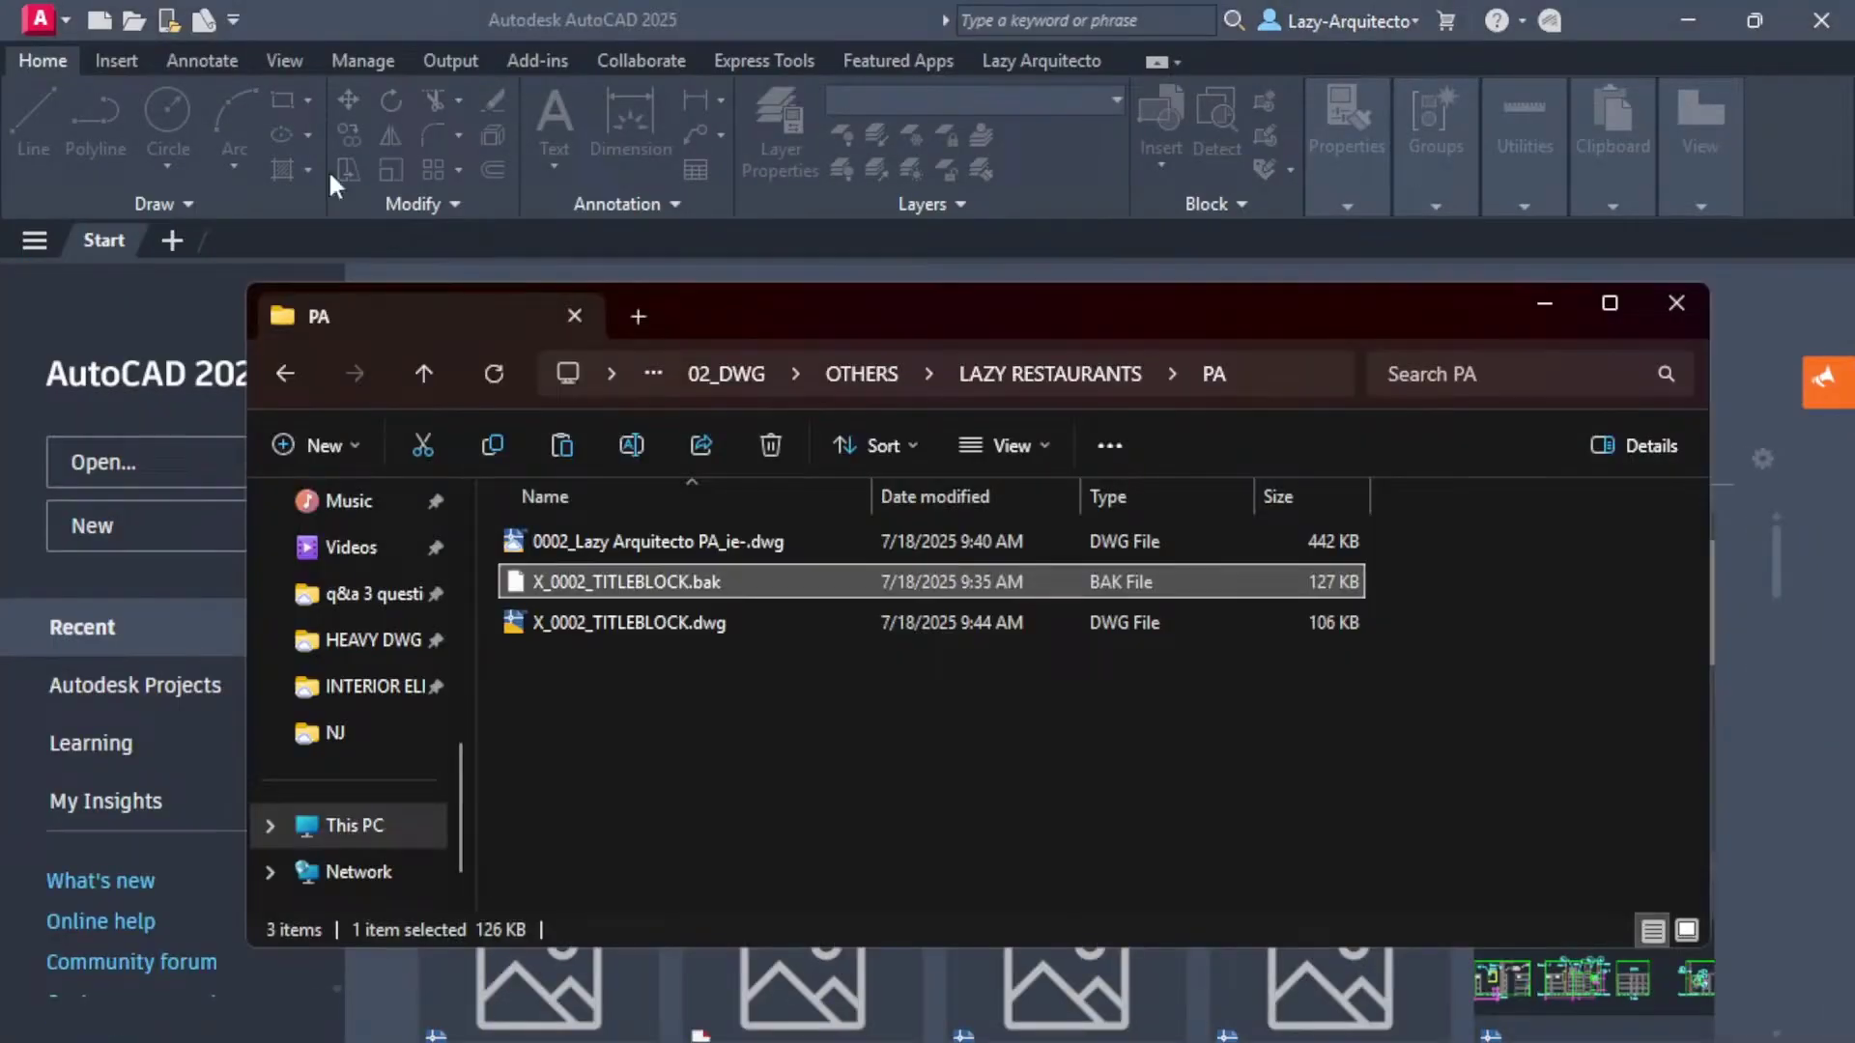
click(617, 544)
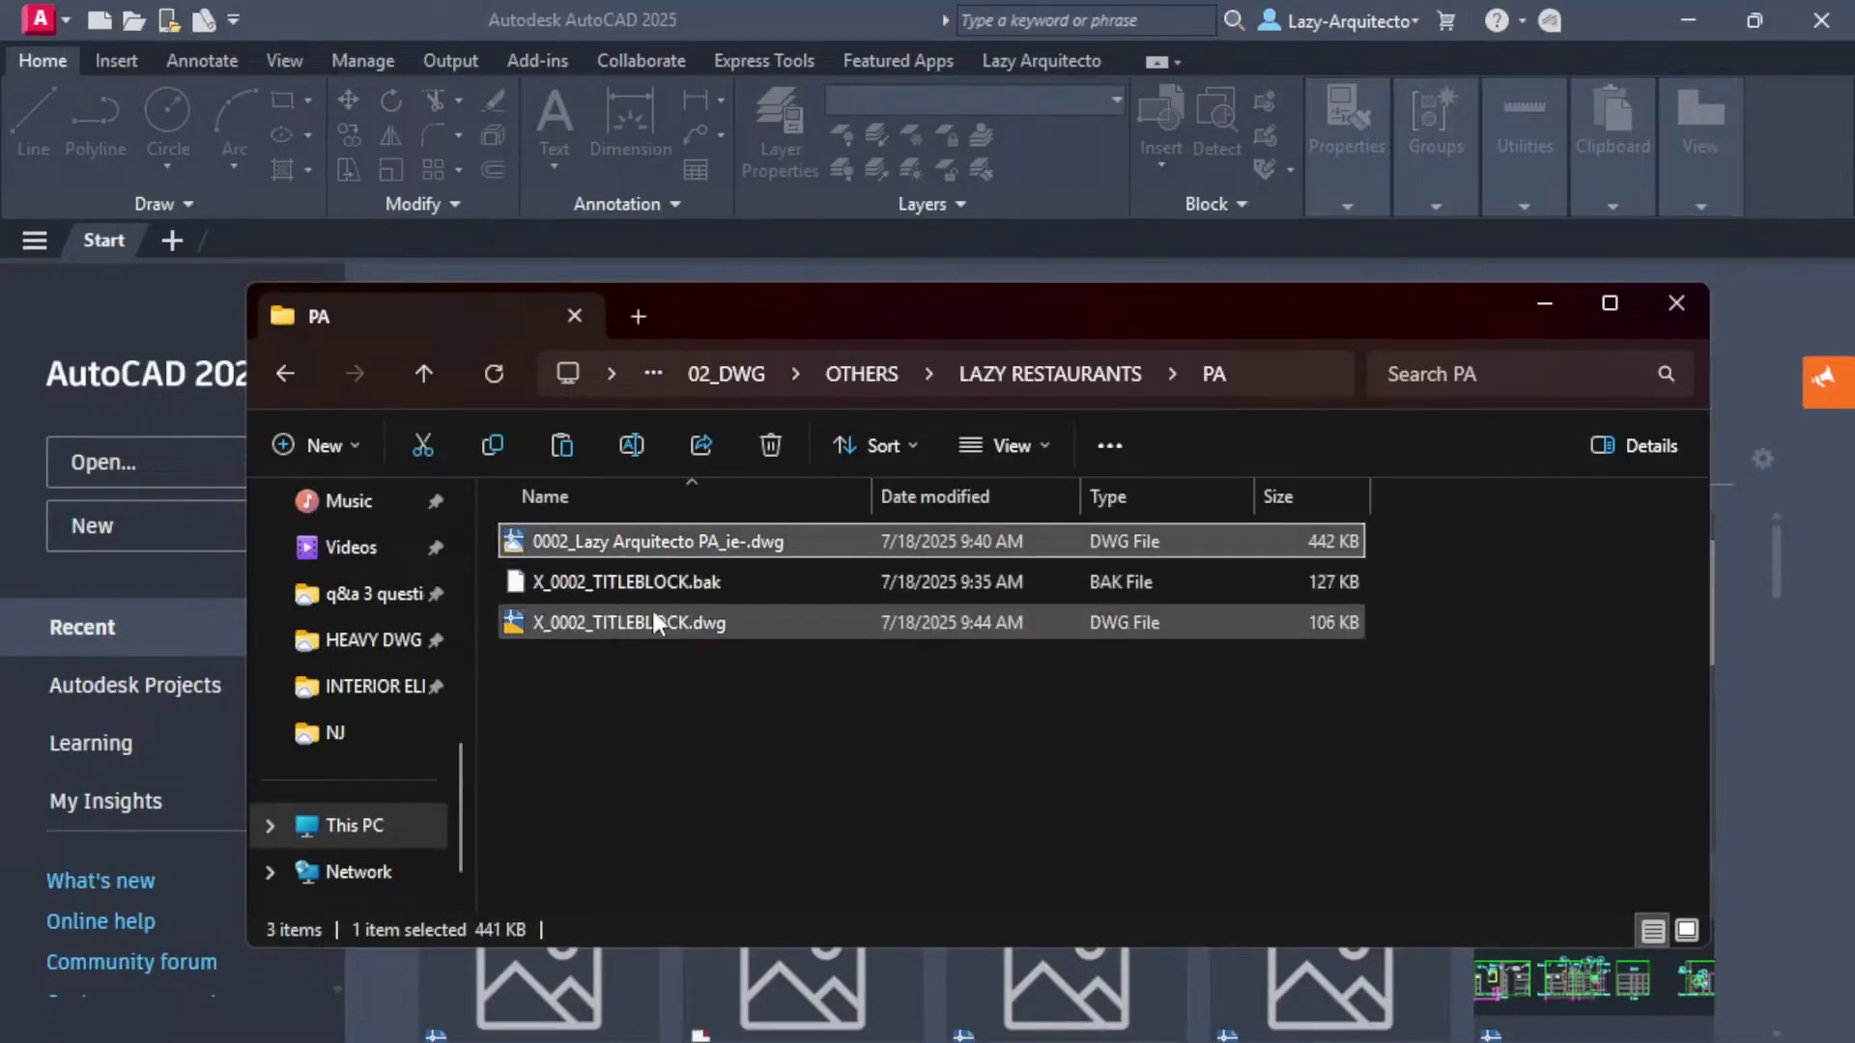
Step: Open 0002_Lazy Arquitecto PA_ie- and zoom onto the chair rail detail and title block
mouse_move(630, 548)
double_click(722, 543)
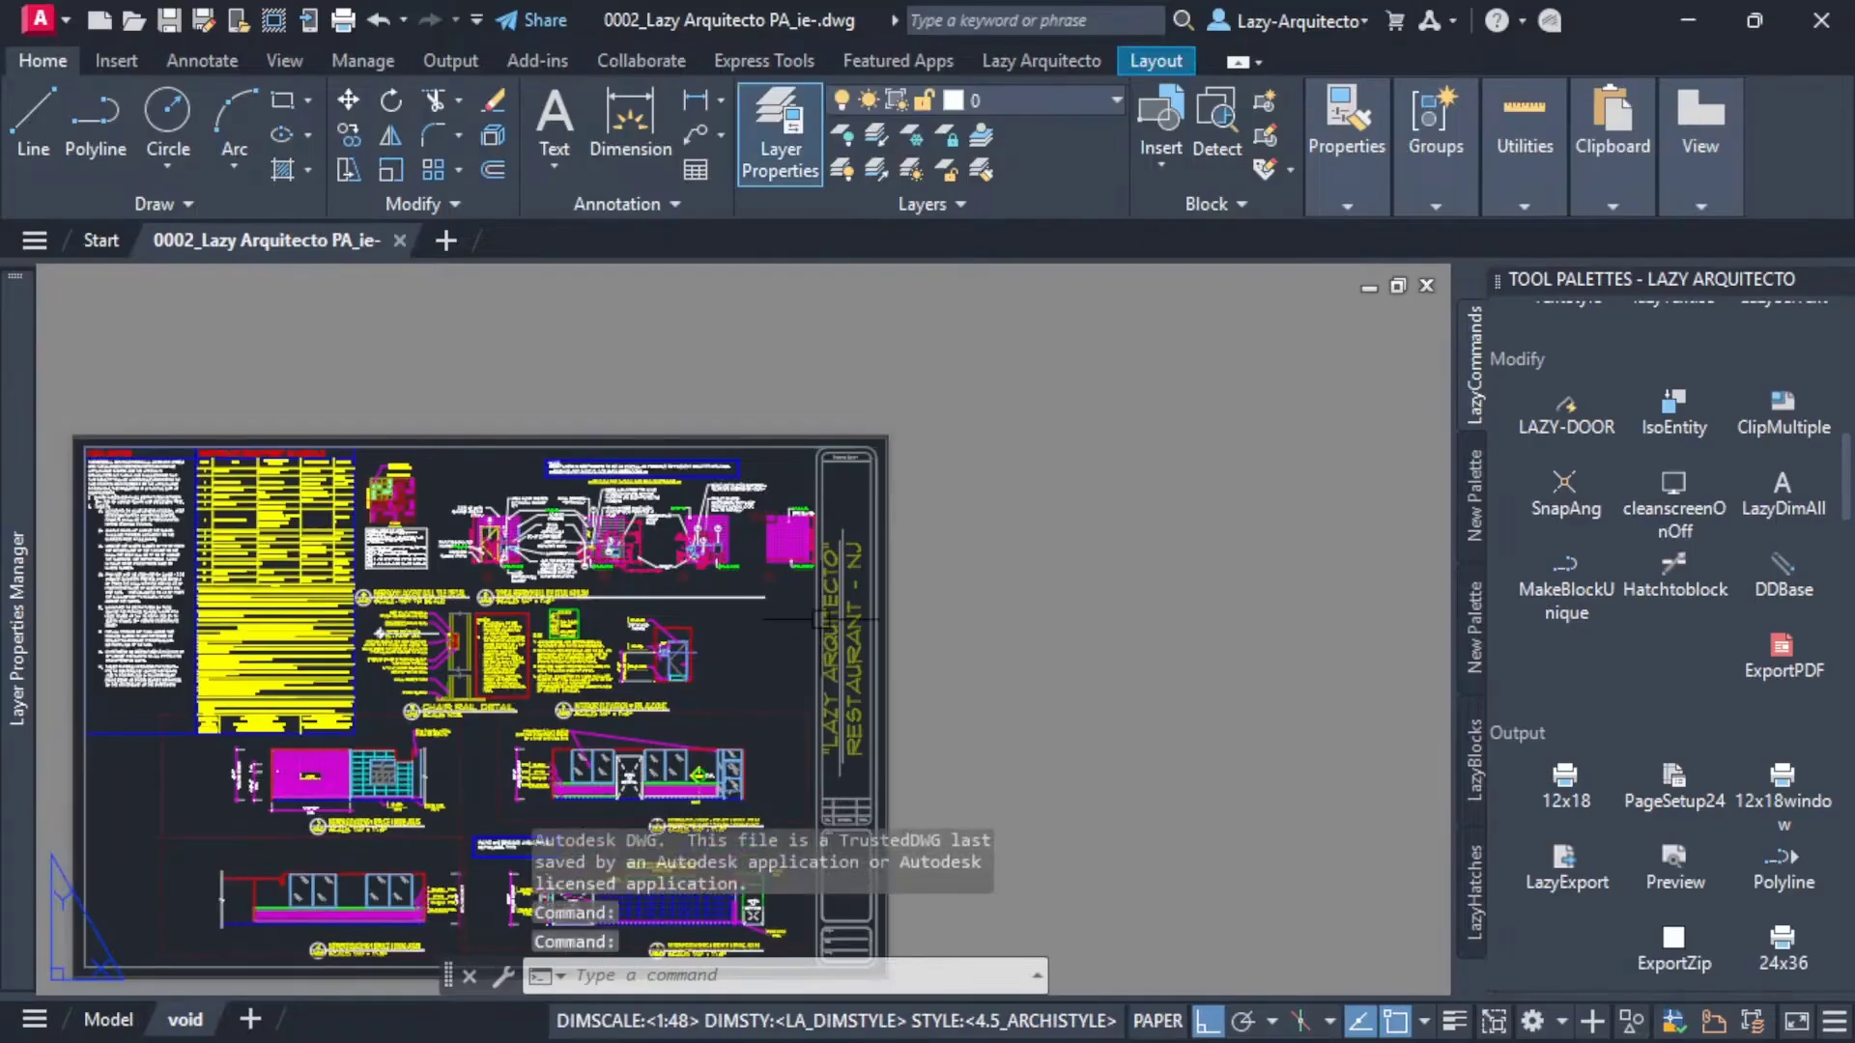
middle_drag(903, 600, 1095, 570)
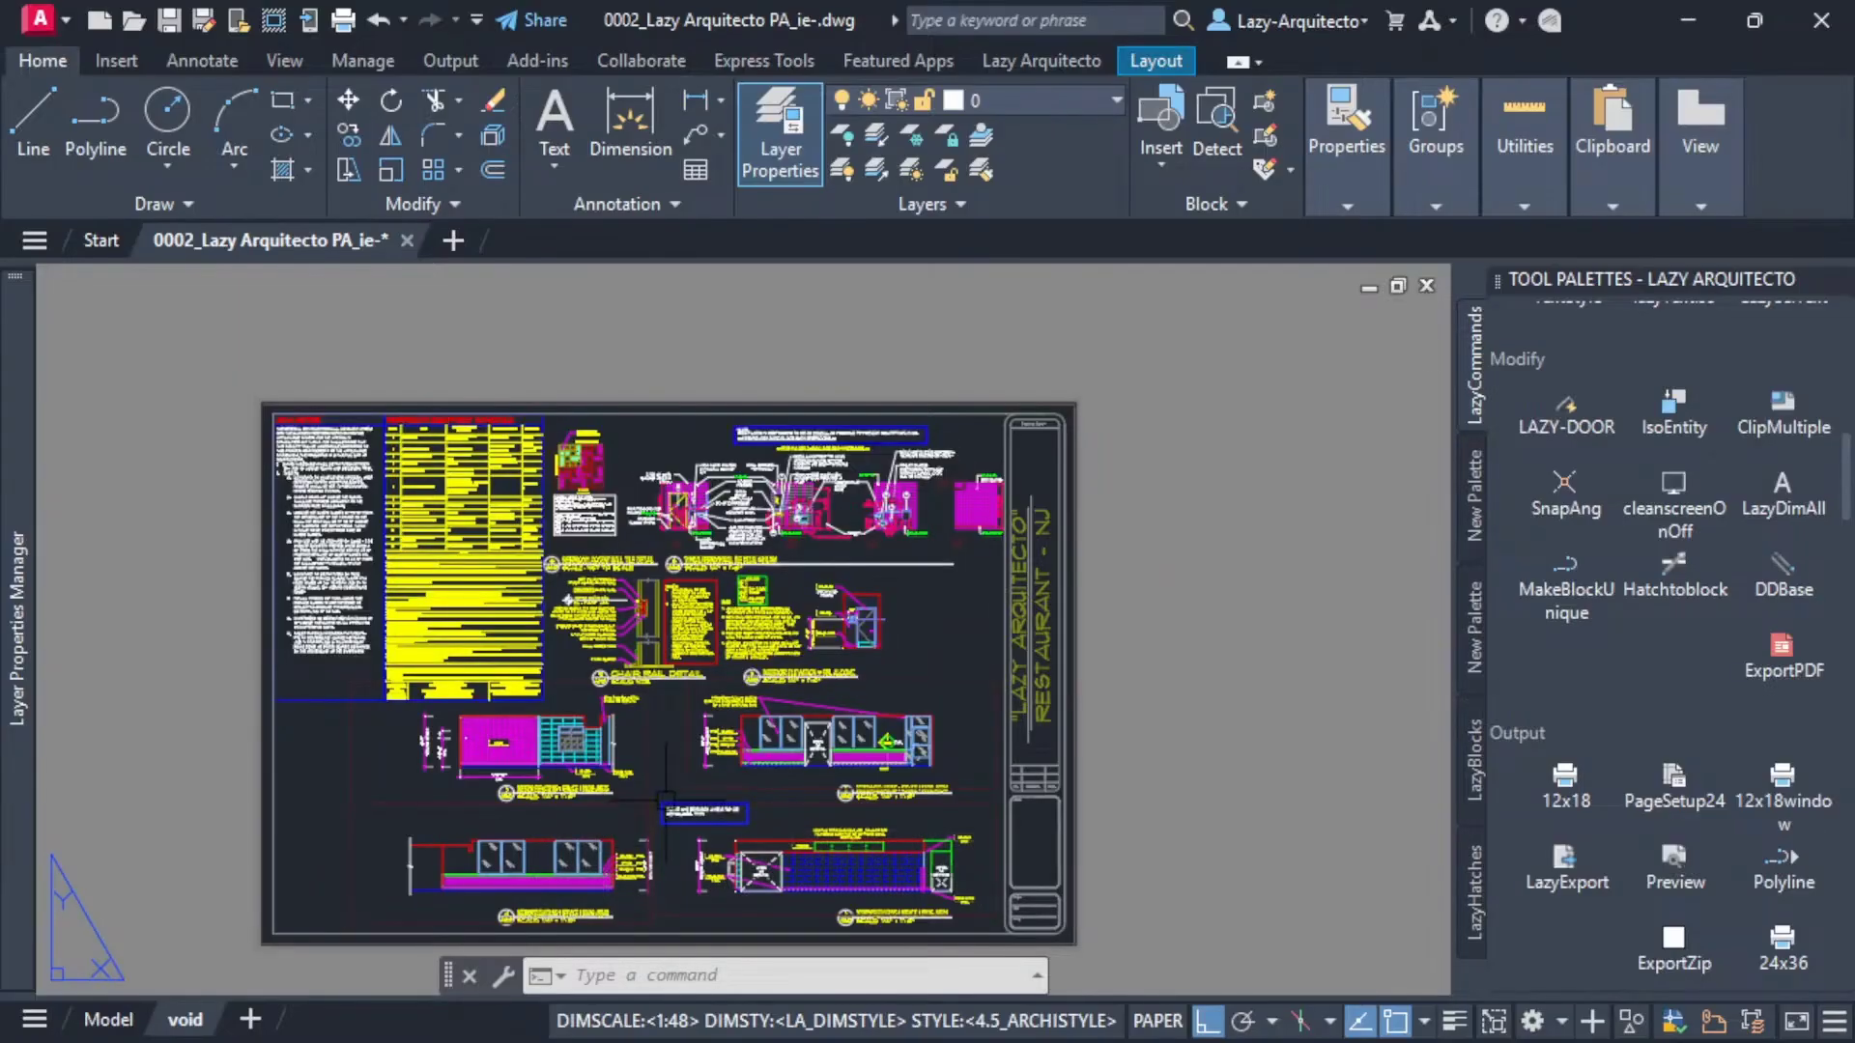
scroll(657, 773, up, 3)
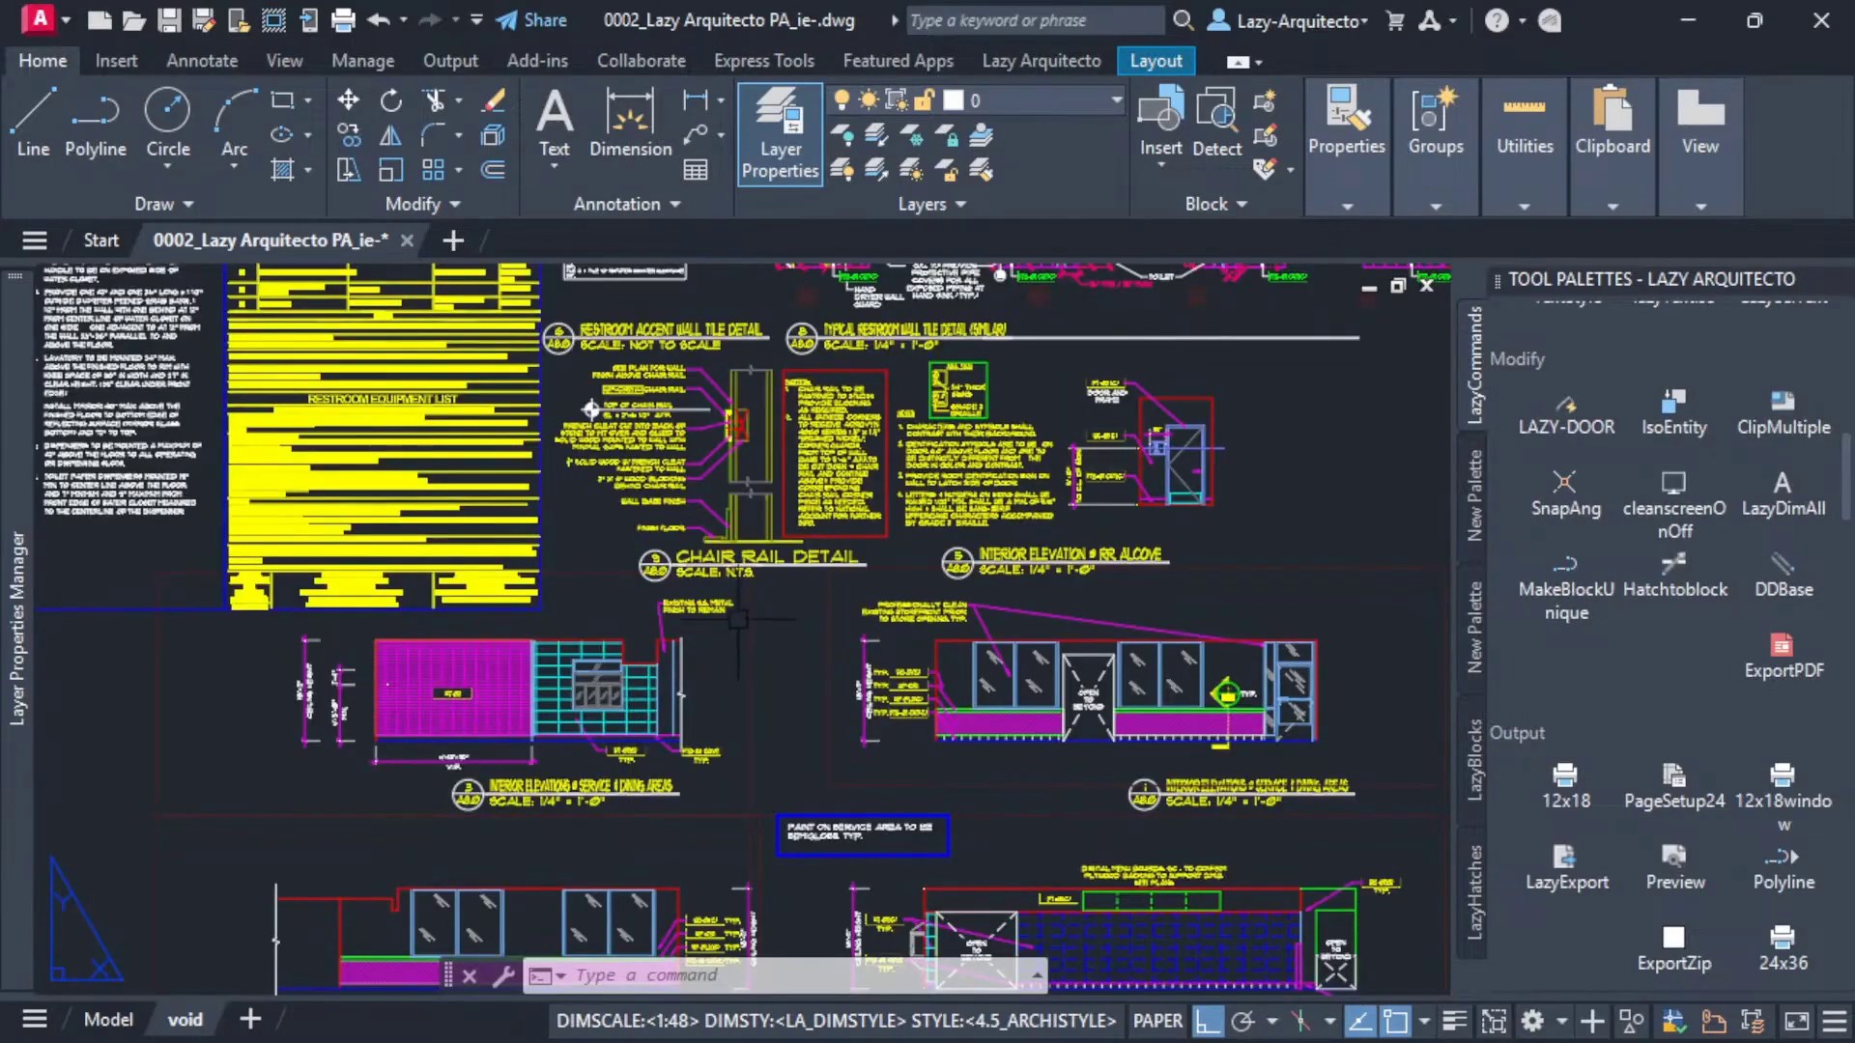
middle_drag(738, 619, 569, 818)
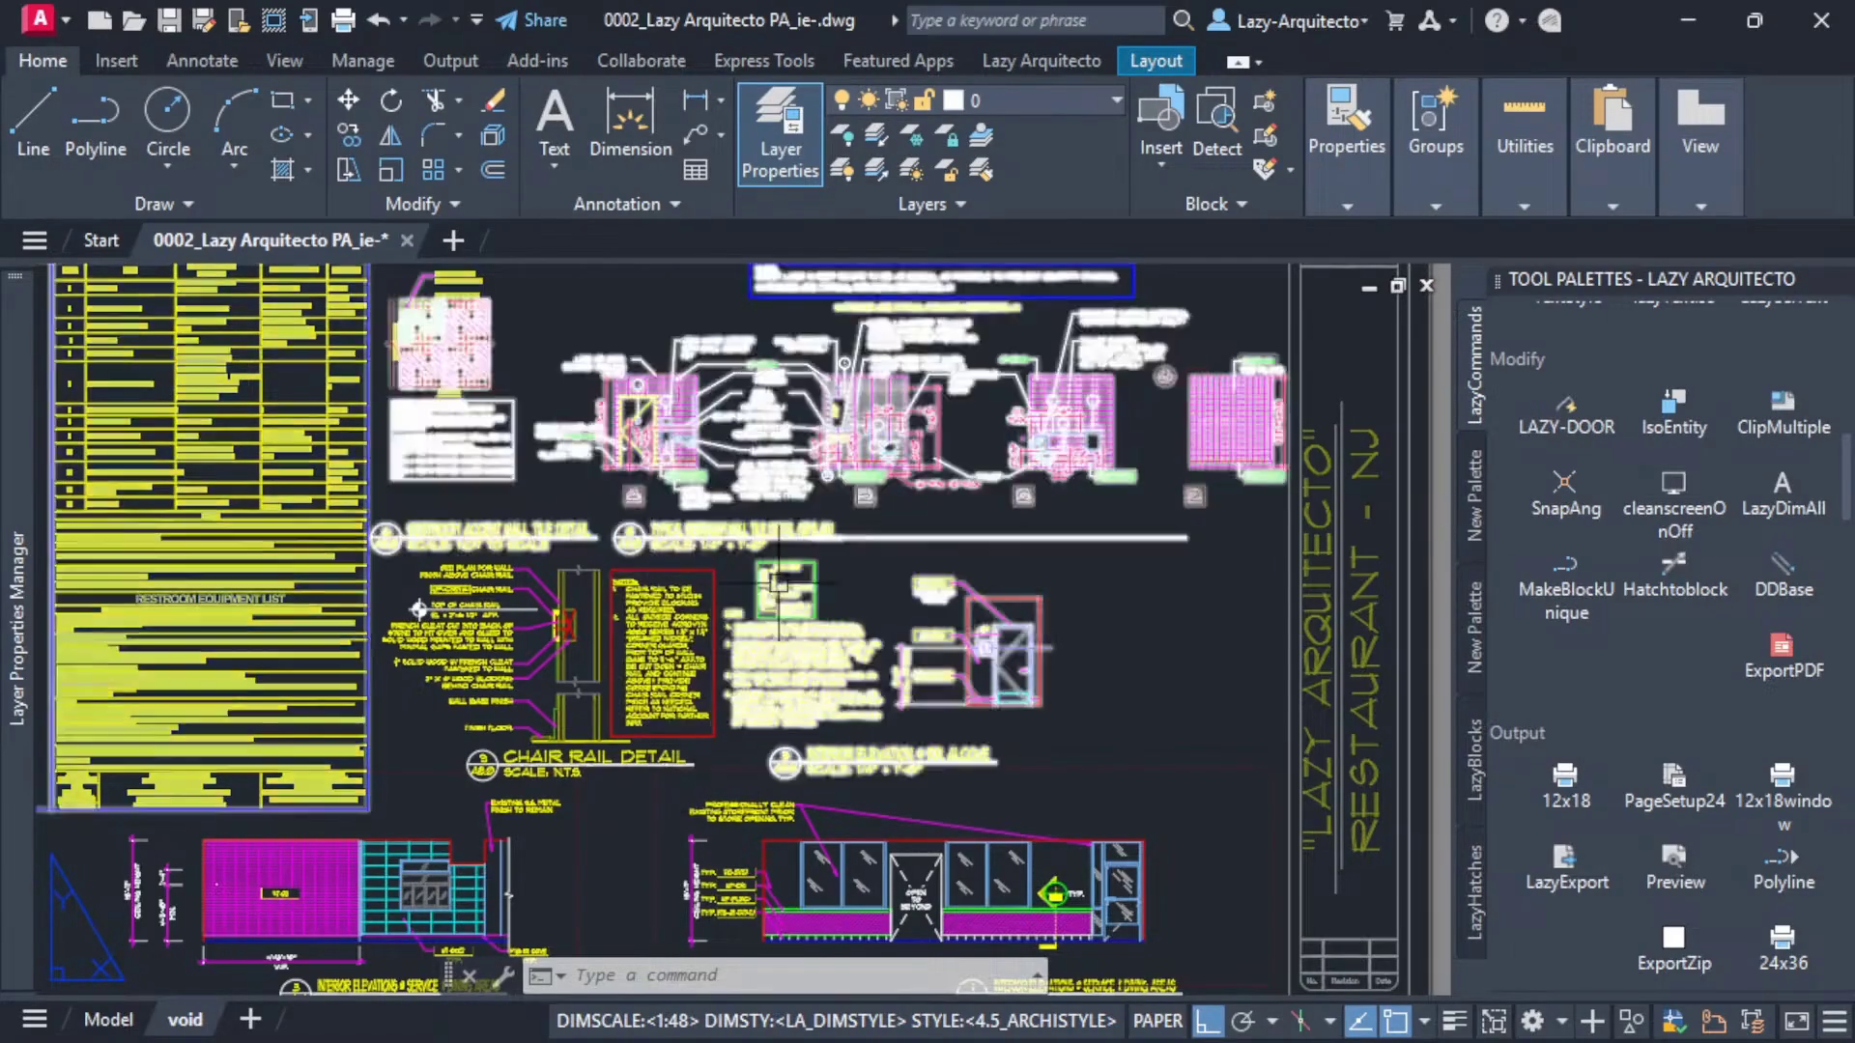
Step: Regenerate the sheet and switch its dynamic block to the RR_REMAIN visibility state
click(186, 1019)
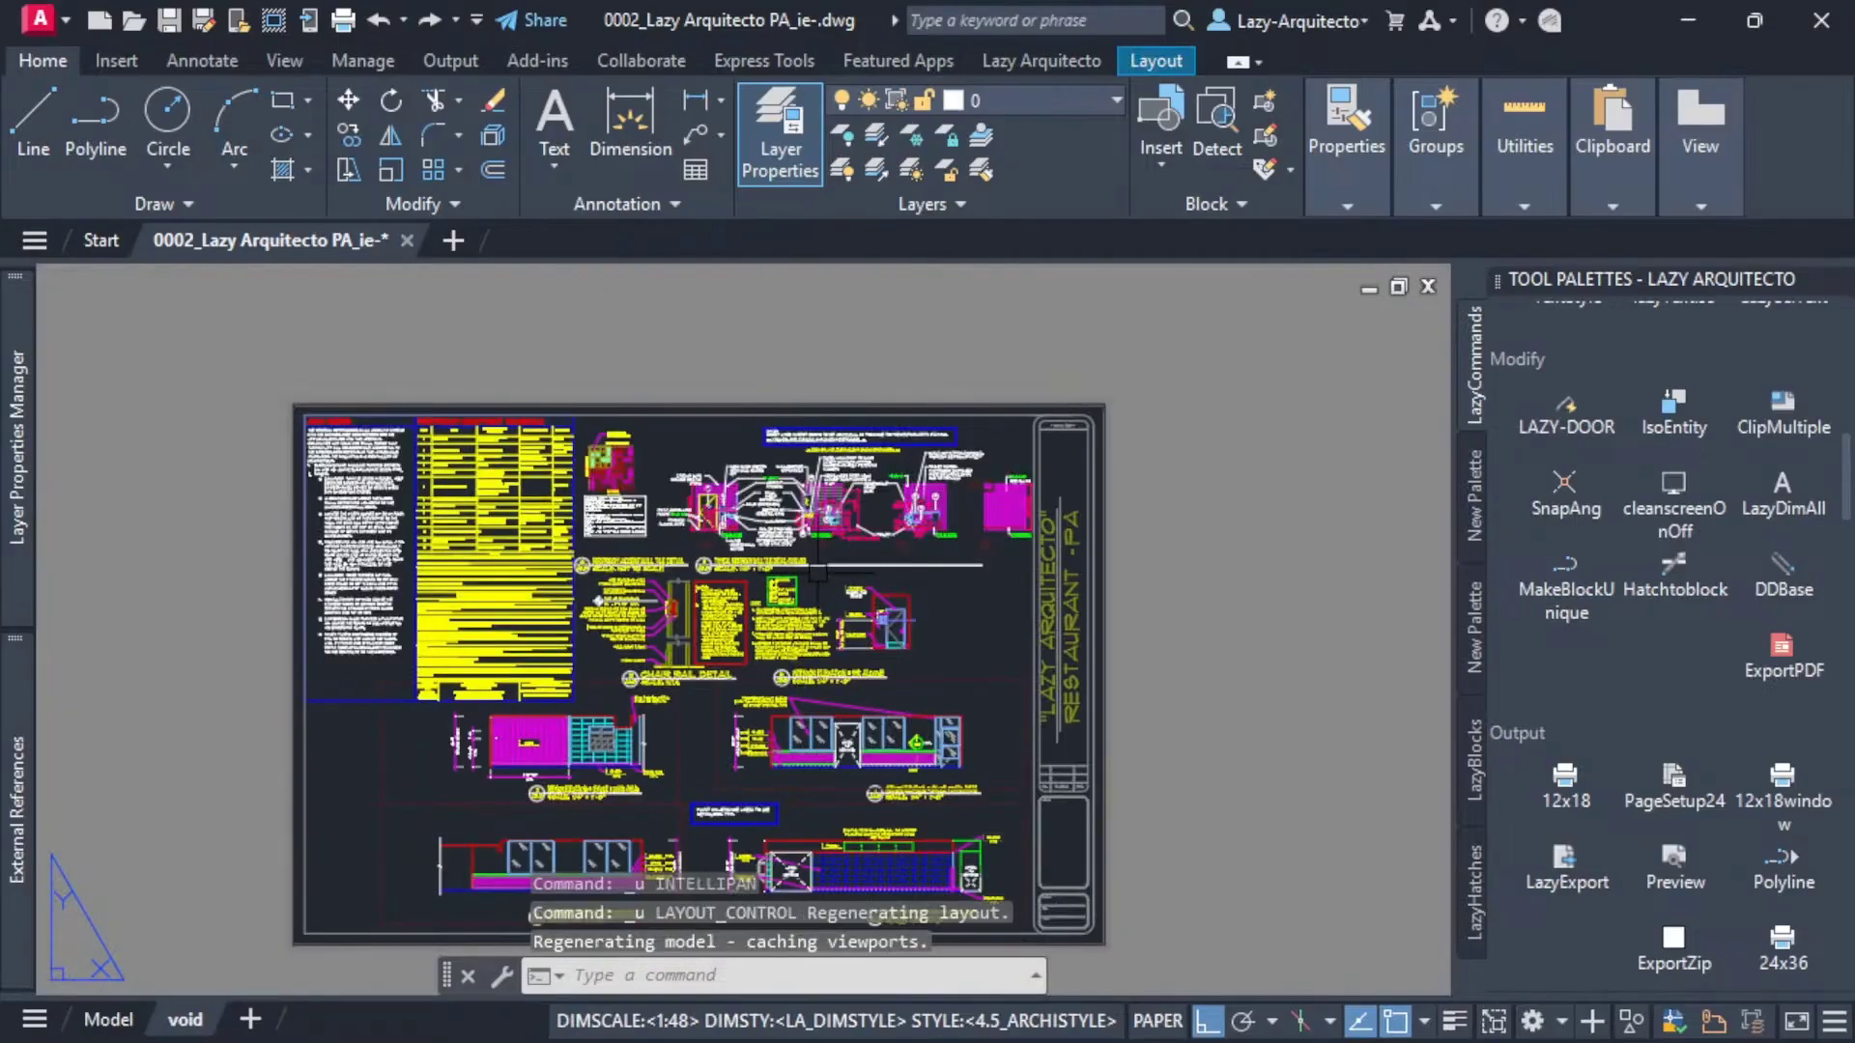
click(817, 572)
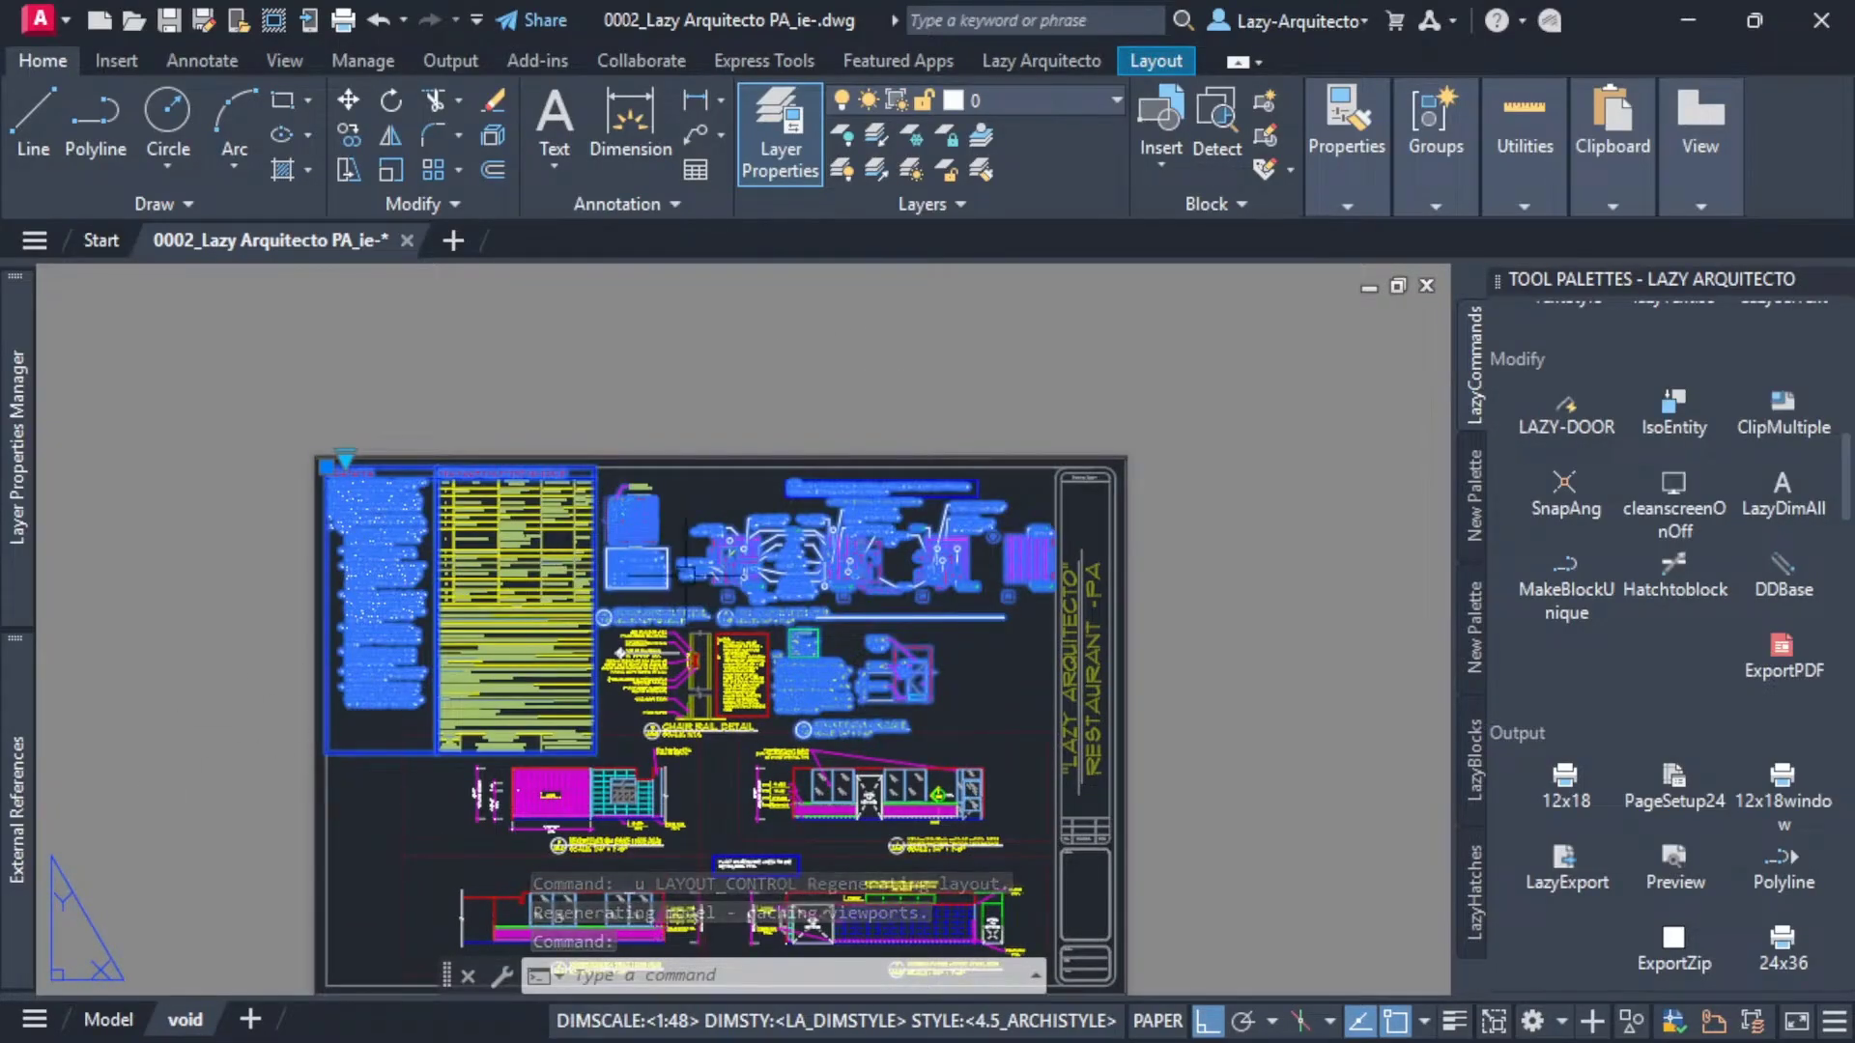
click(345, 455)
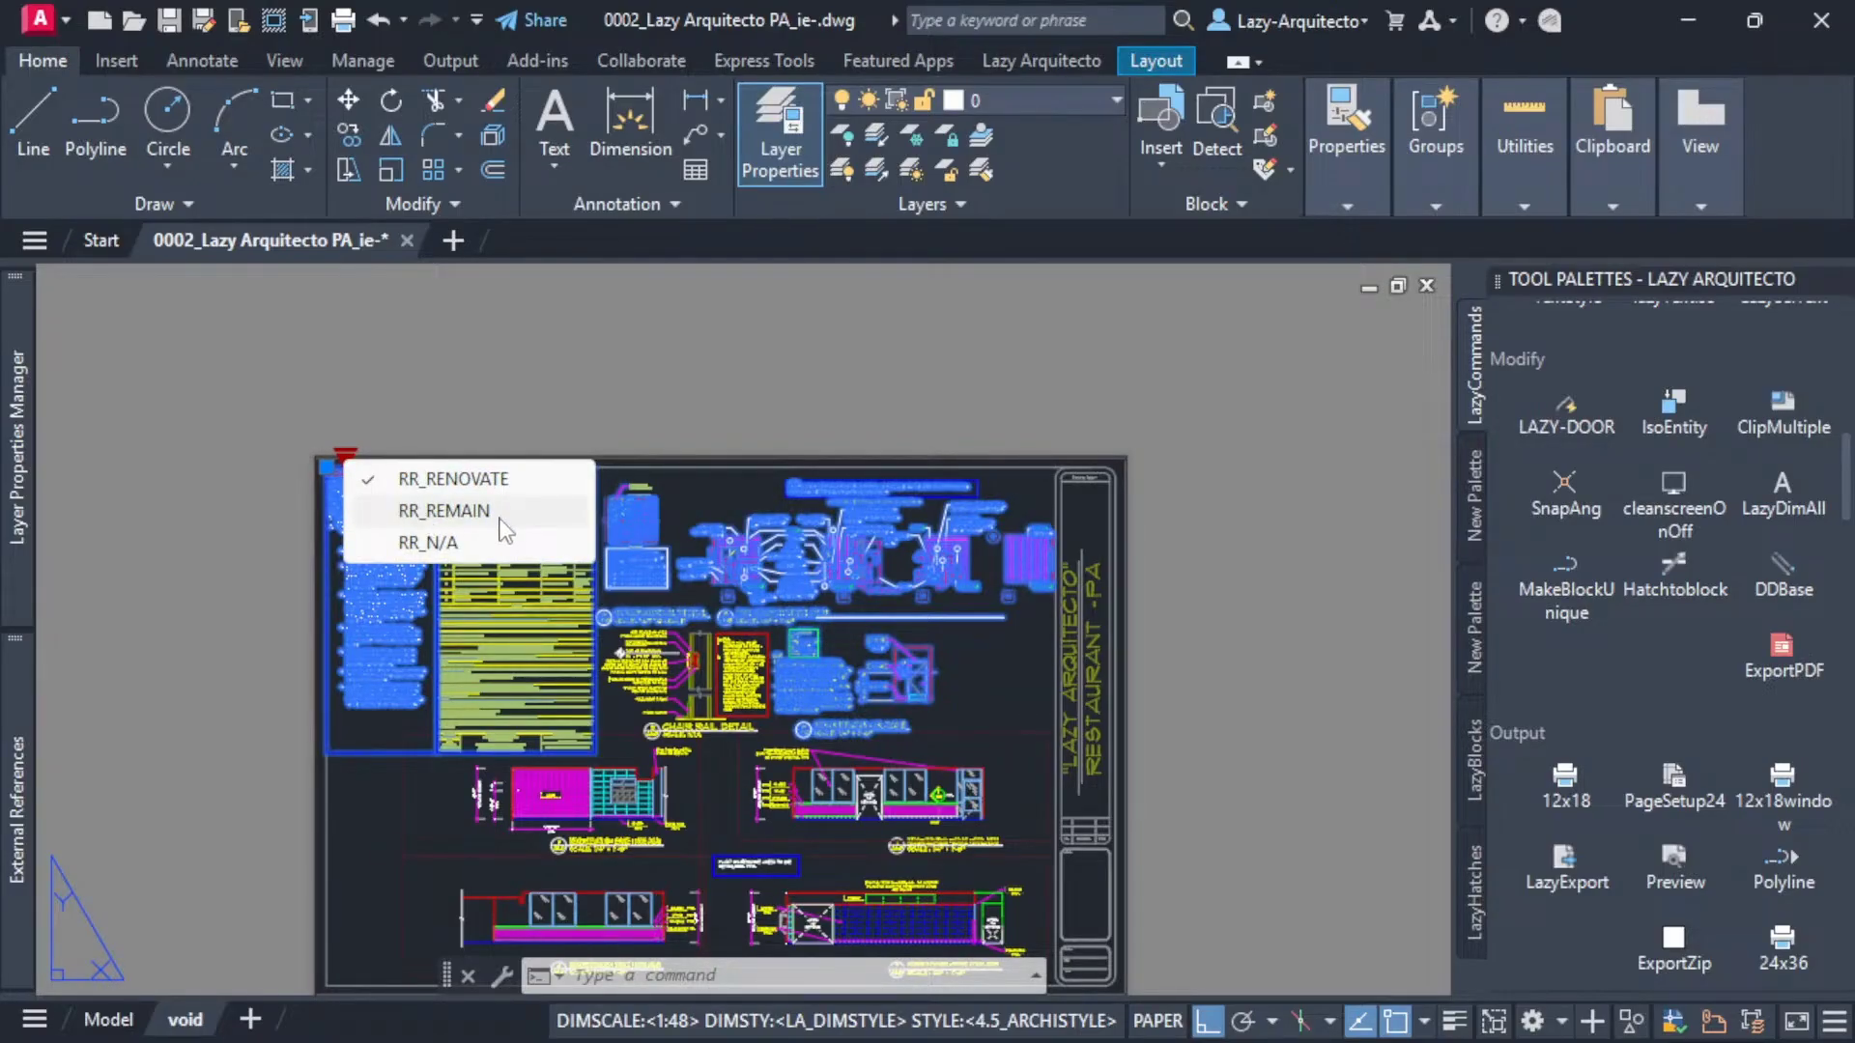
click(496, 512)
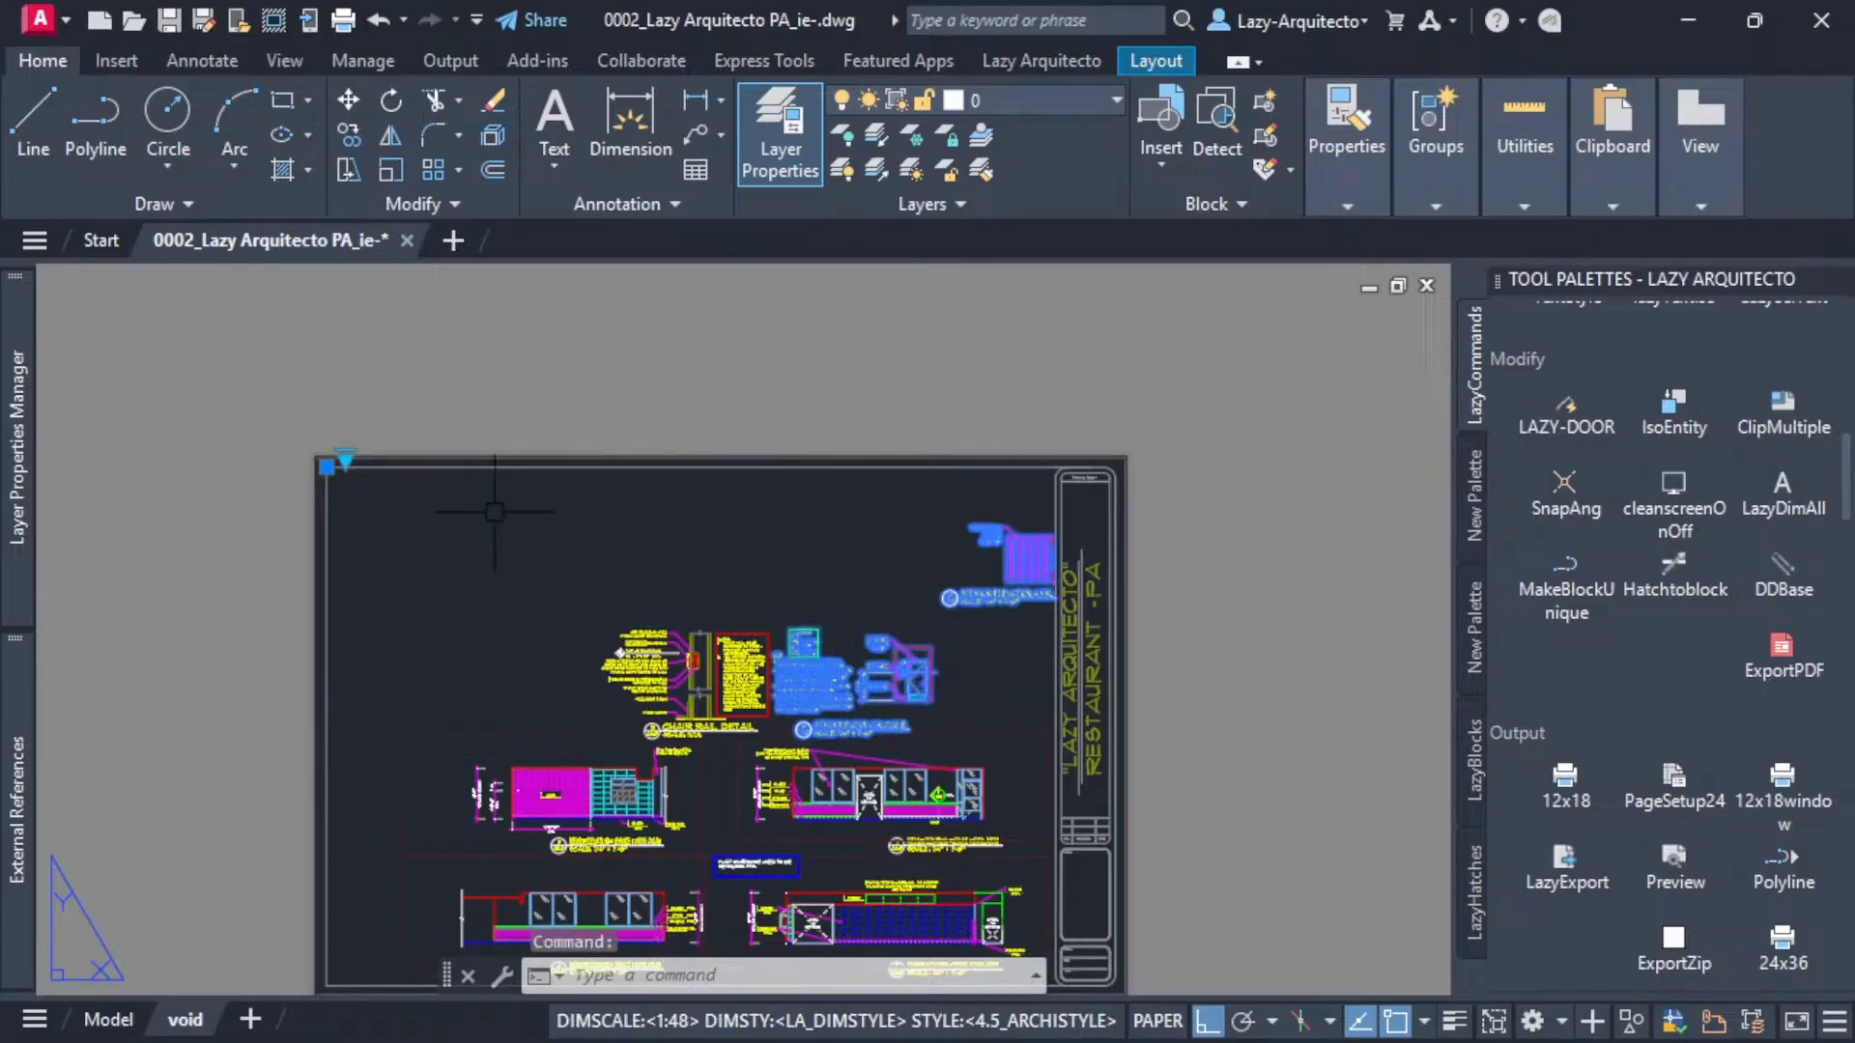
key(Escape)
Step: Switch the dynamic block to RR_N/A, then pan toward the chair rail detail
scroll(973, 655, up, 3)
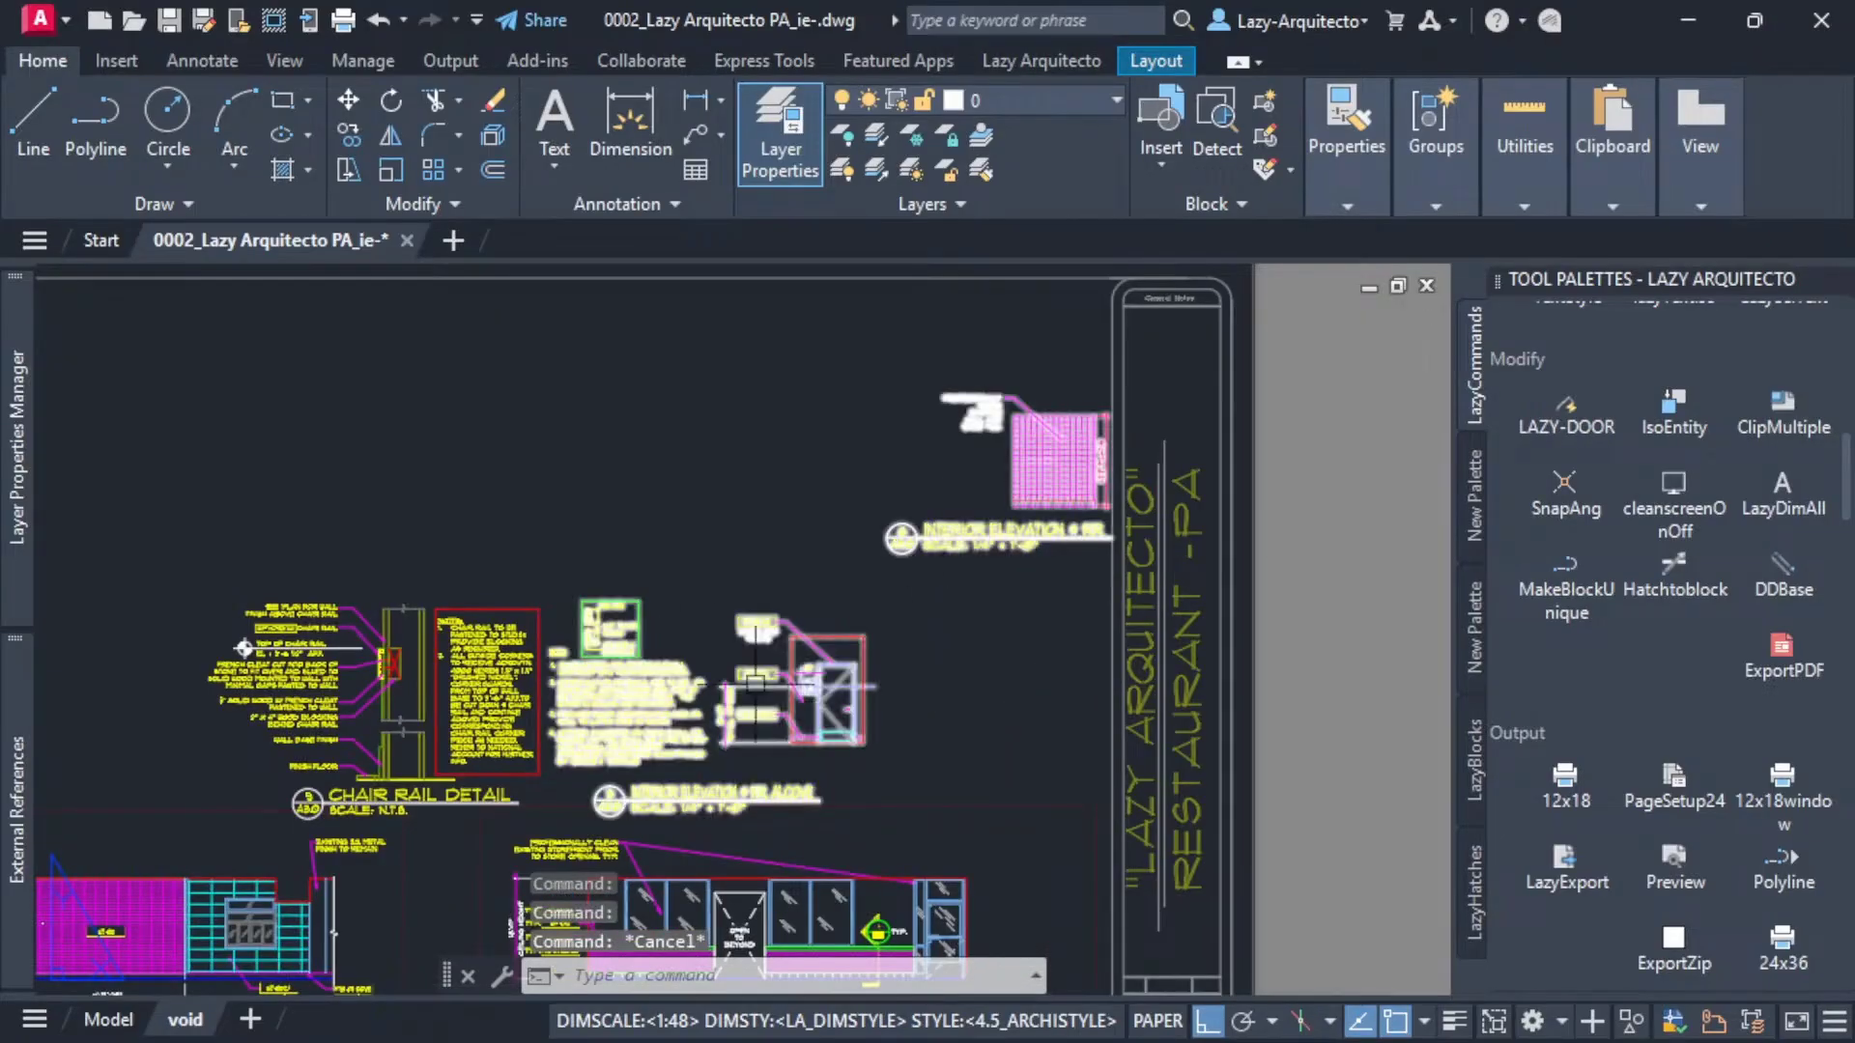
scroll(1211, 481, up, 2)
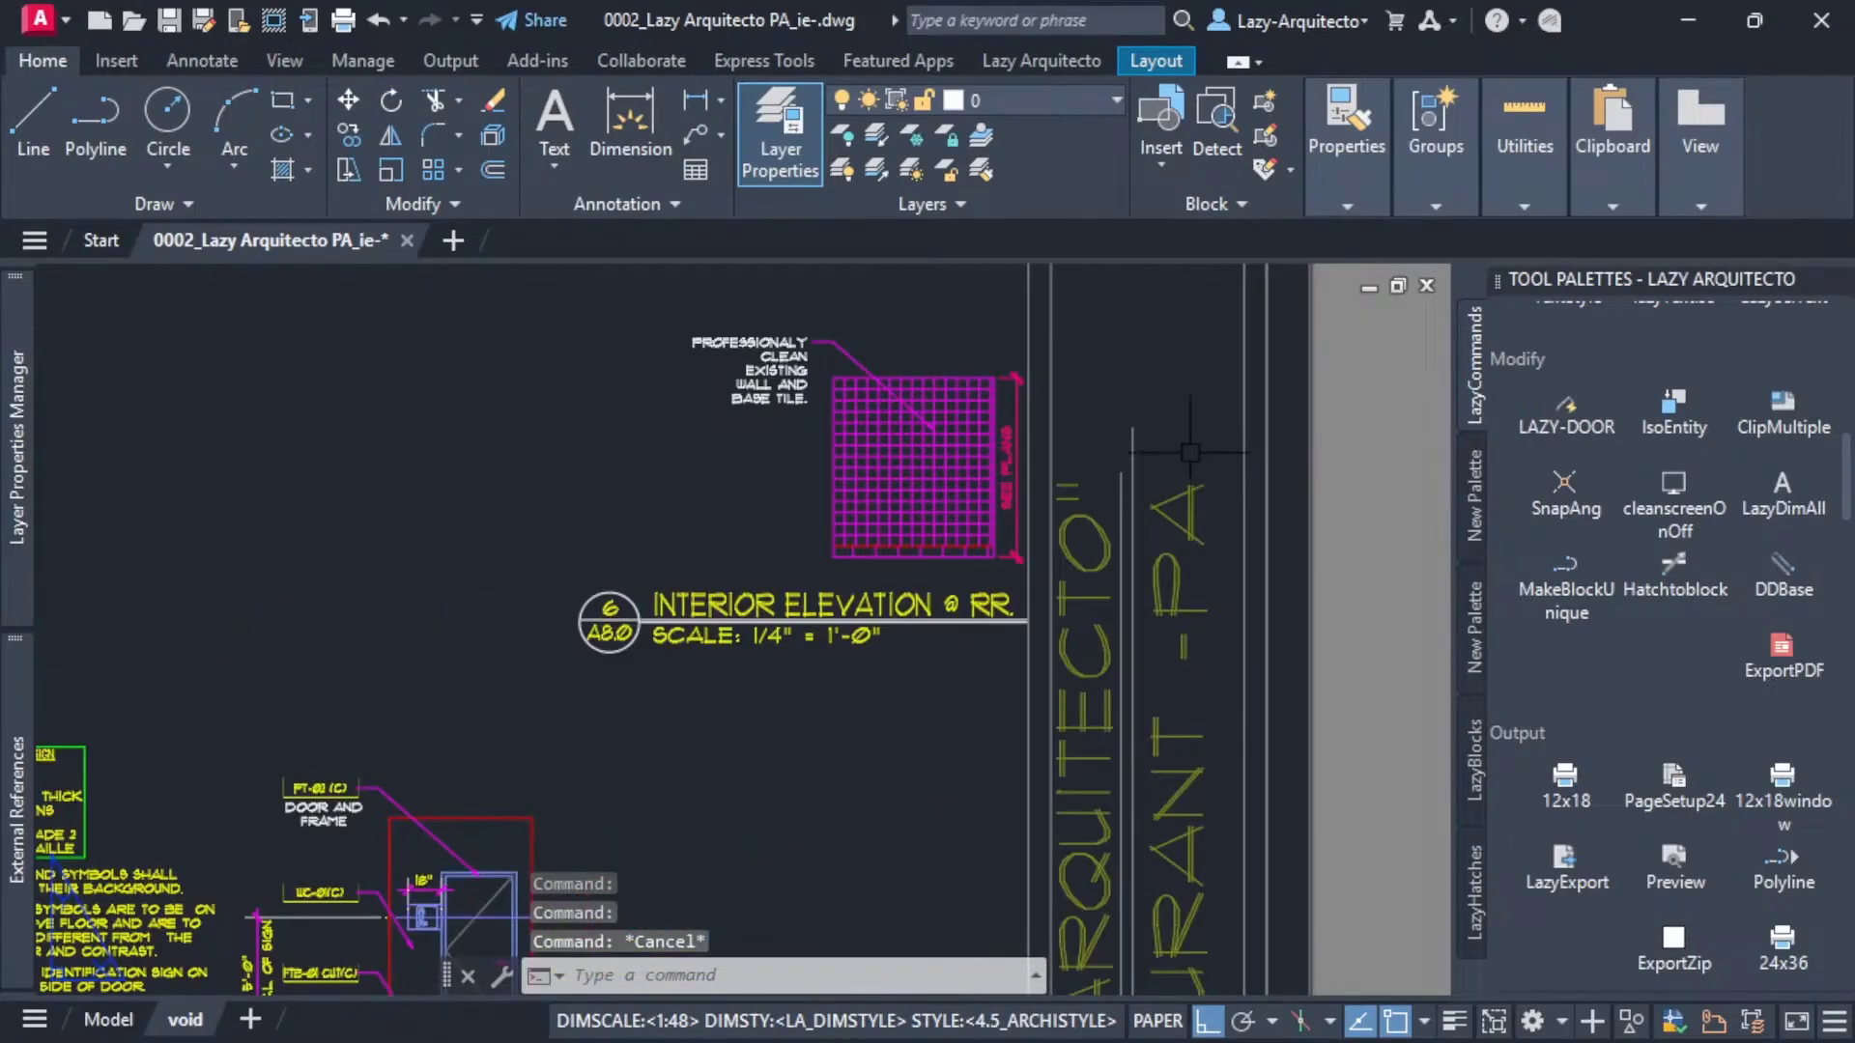
scroll(512, 460, down, 5)
click(336, 421)
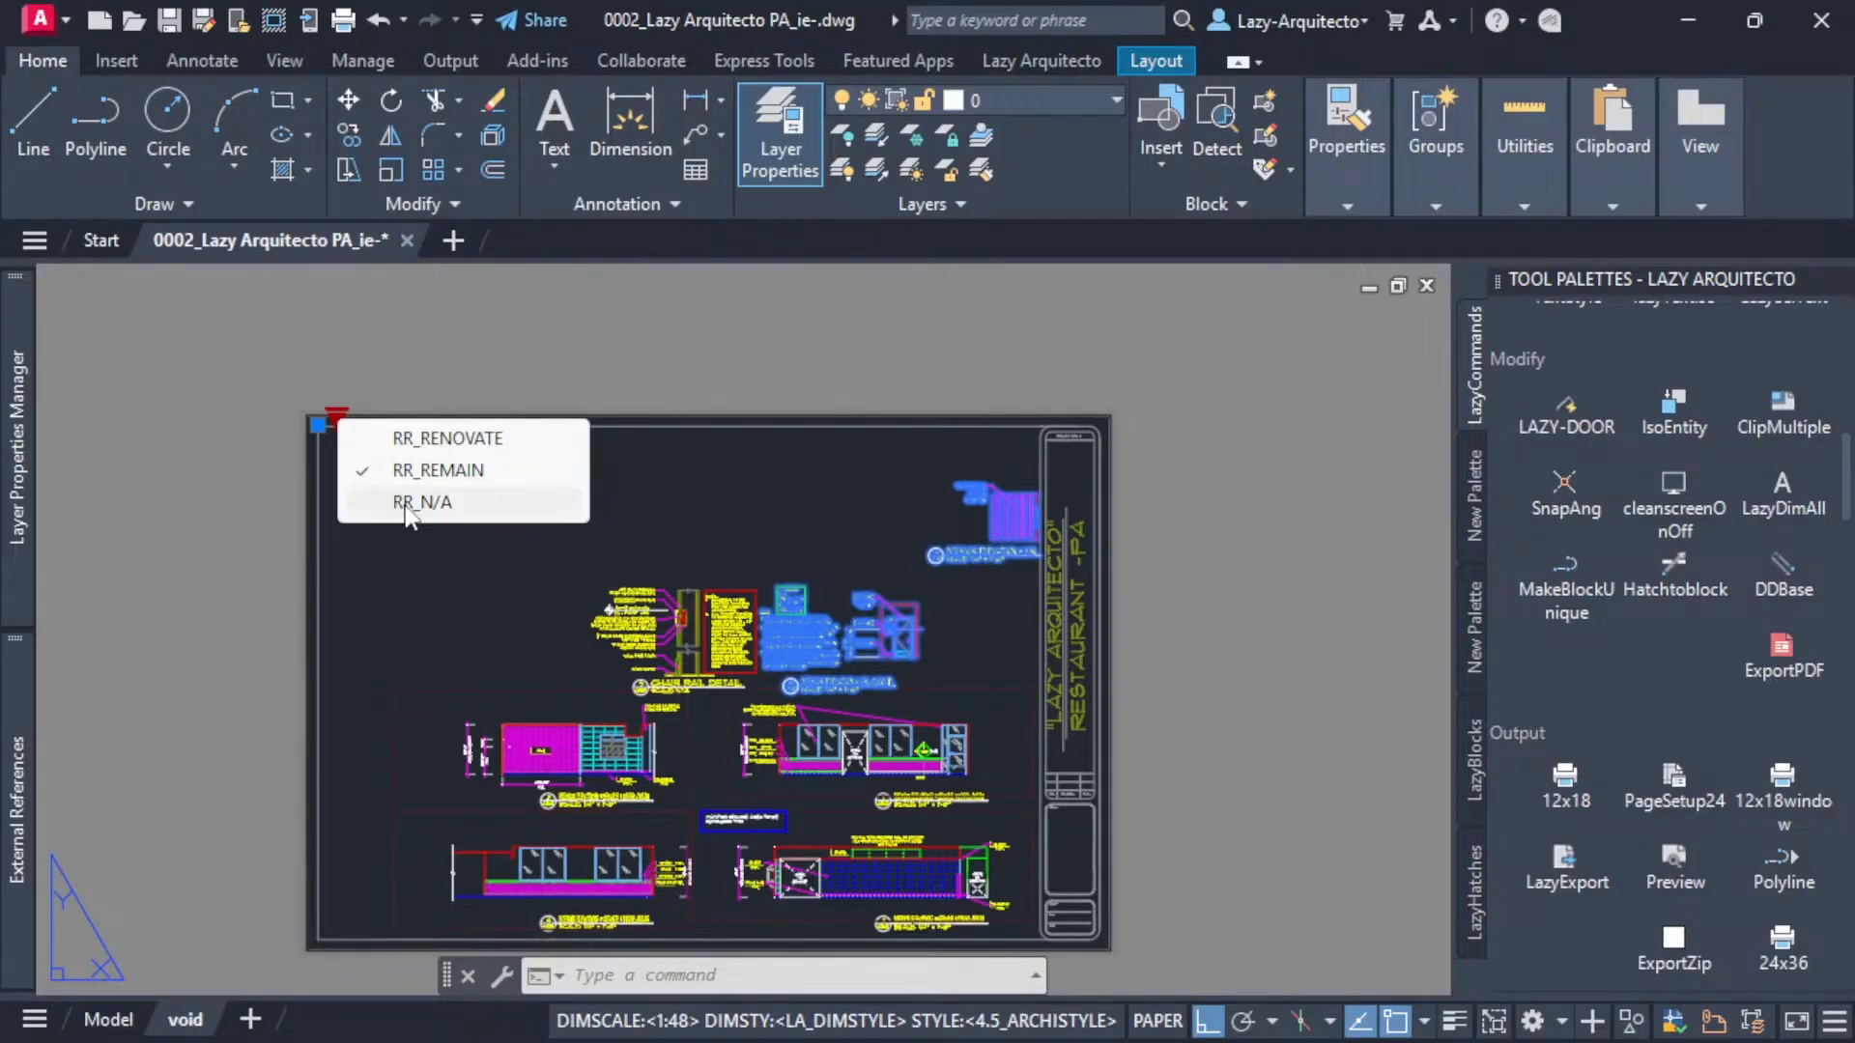
click(405, 504)
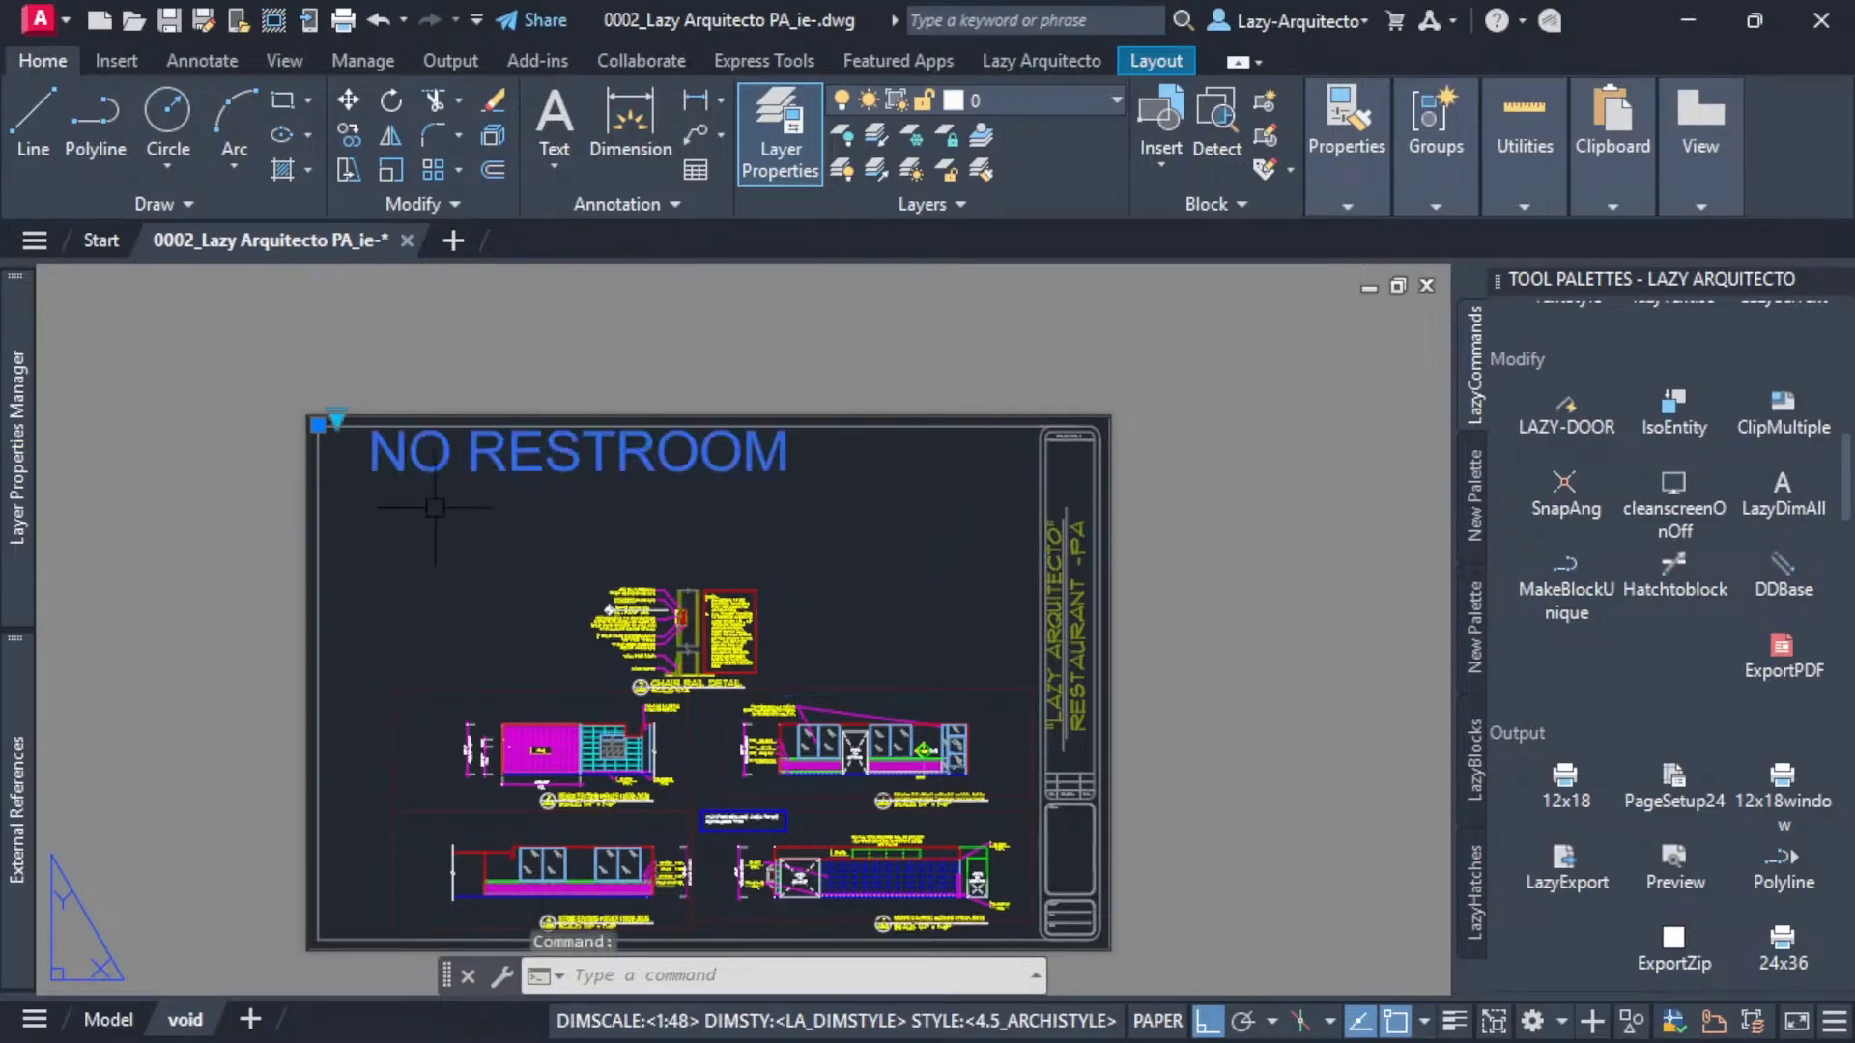
key(Escape)
middle_drag(435, 508, 385, 496)
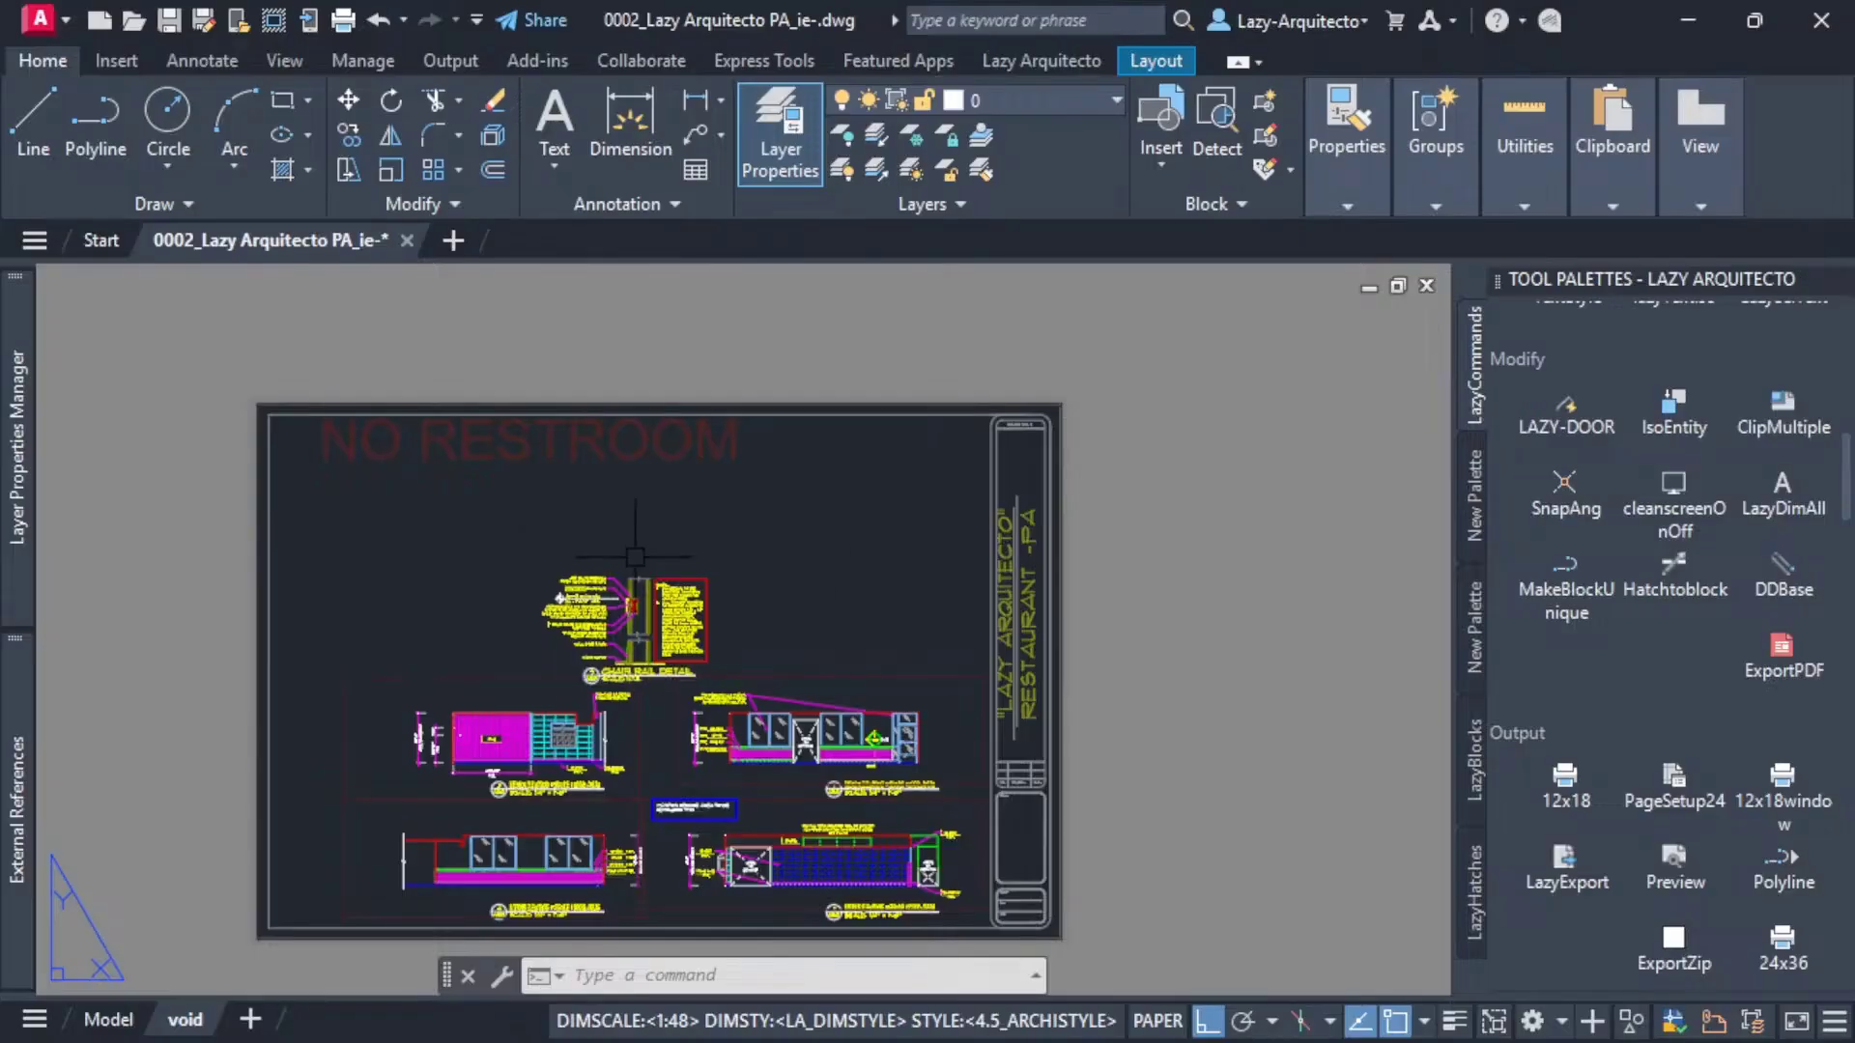
middle_drag(729, 562, 783, 543)
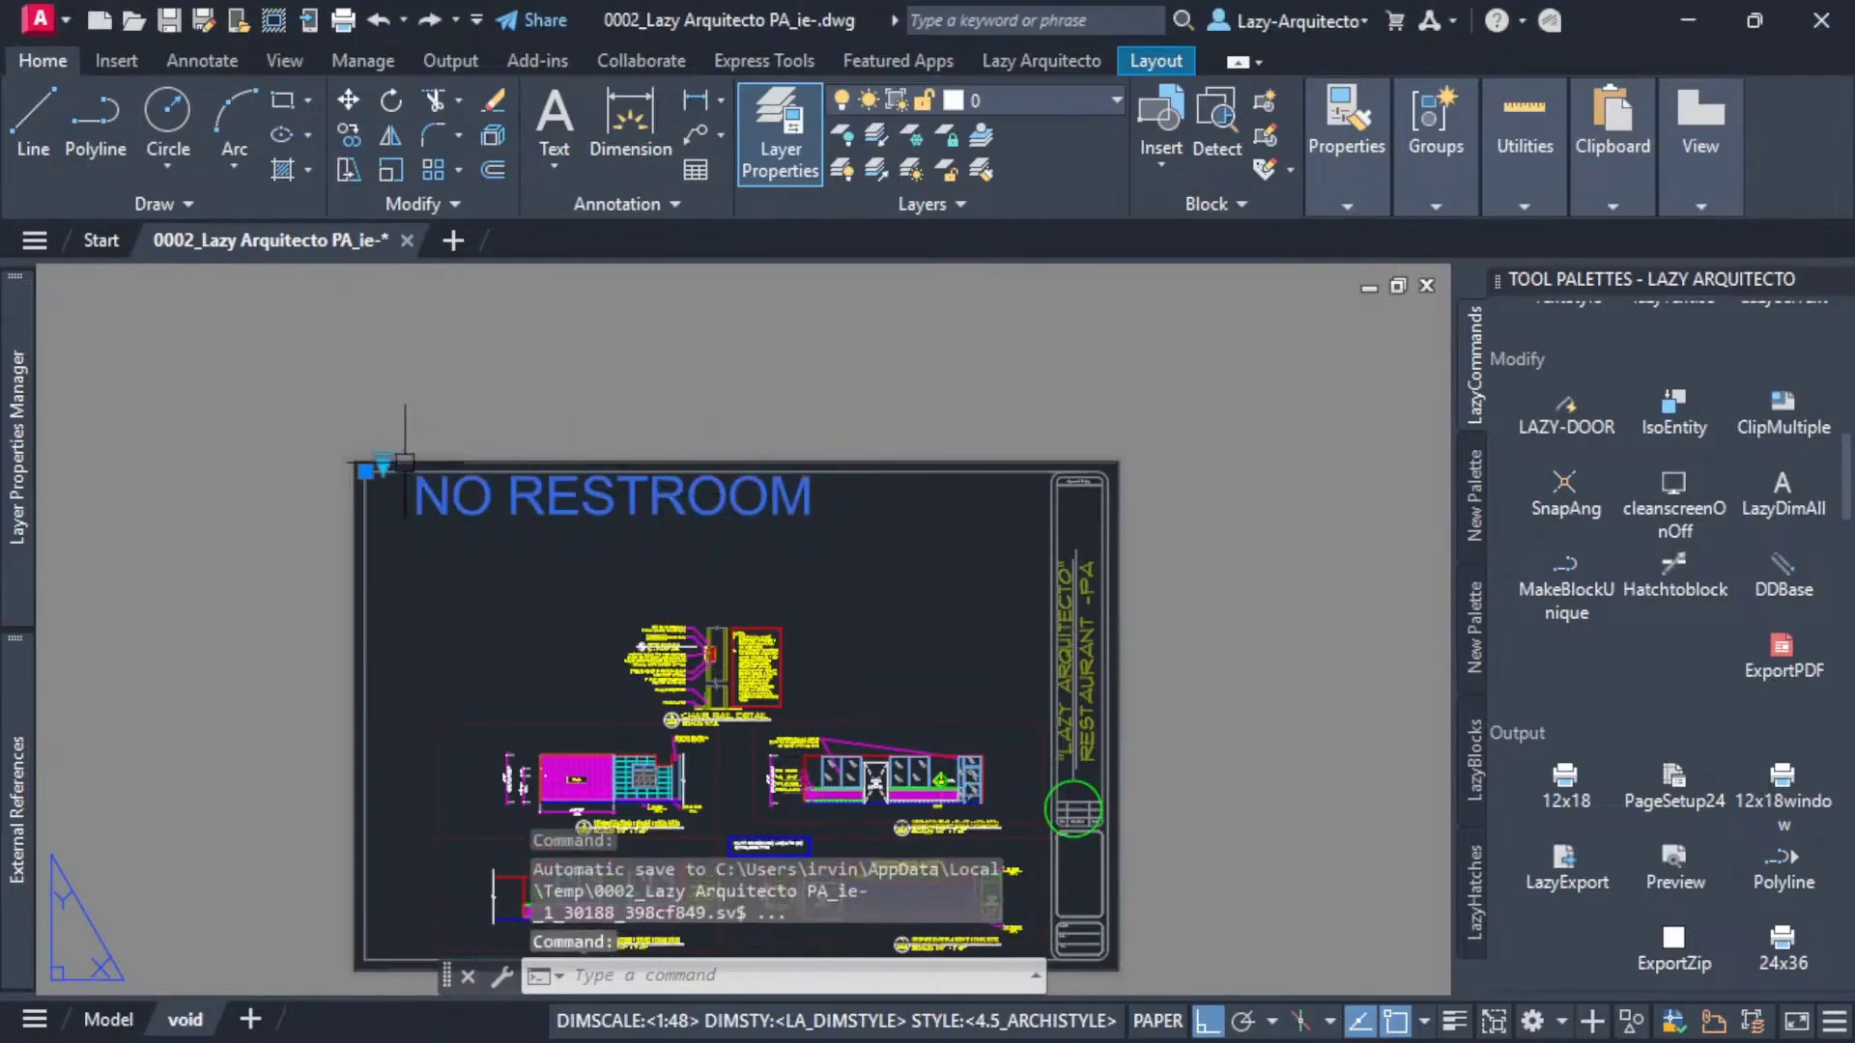
middle_drag(579, 406, 609, 362)
Step: Window-select the chair rail detail with its notes and define a new block named CR-DETAIL
scroll(781, 655, up, 6)
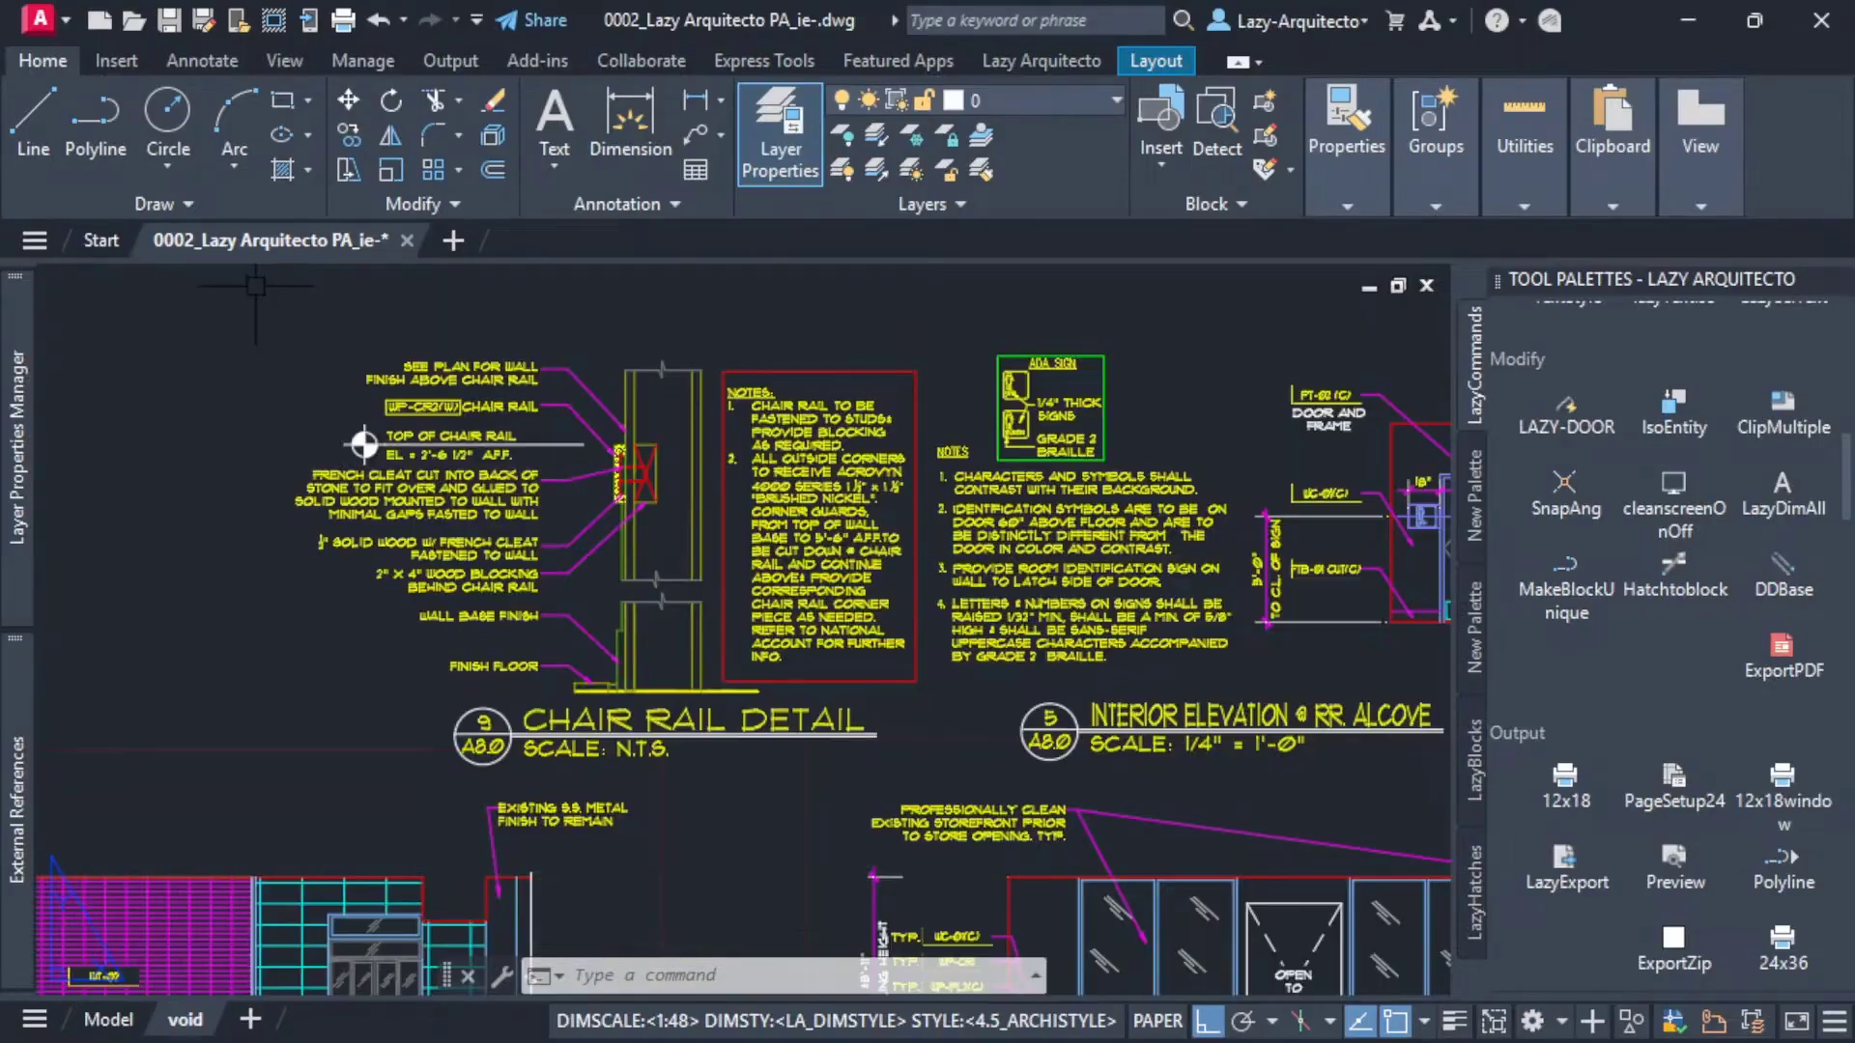
click(256, 288)
click(927, 701)
text(B)
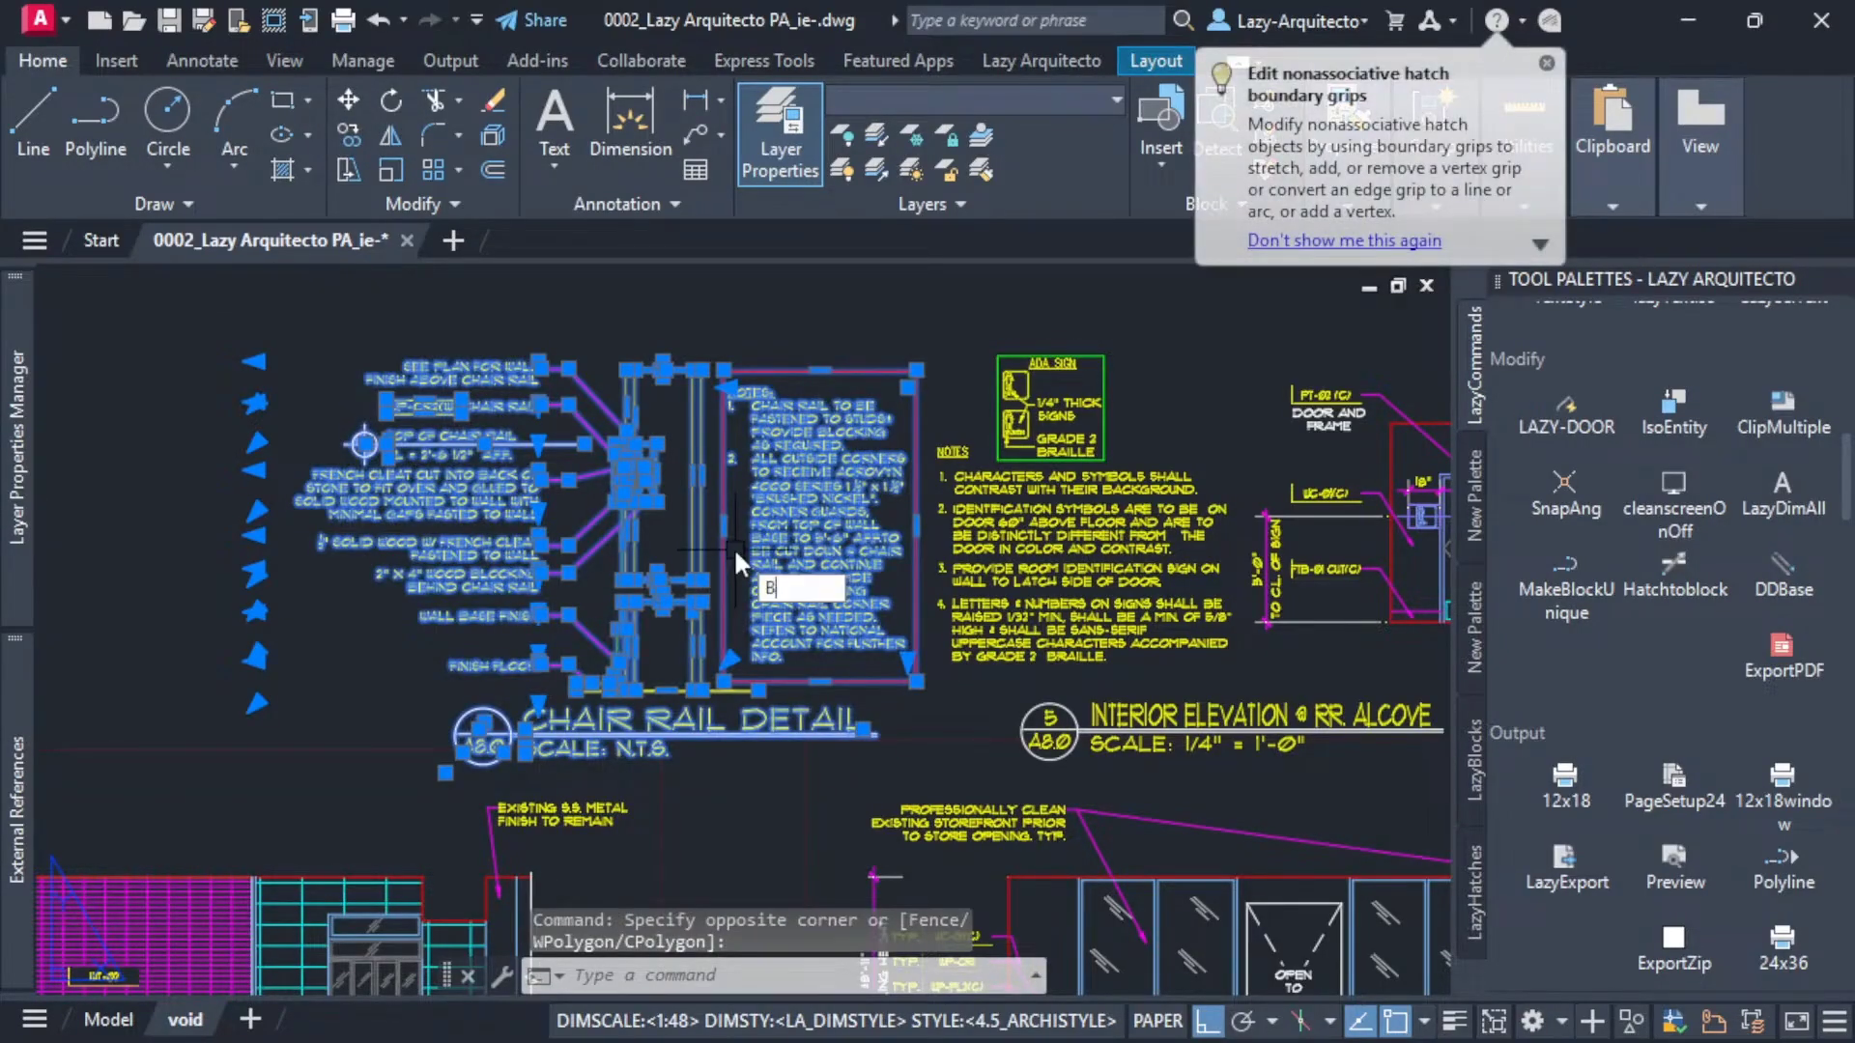
key(Return)
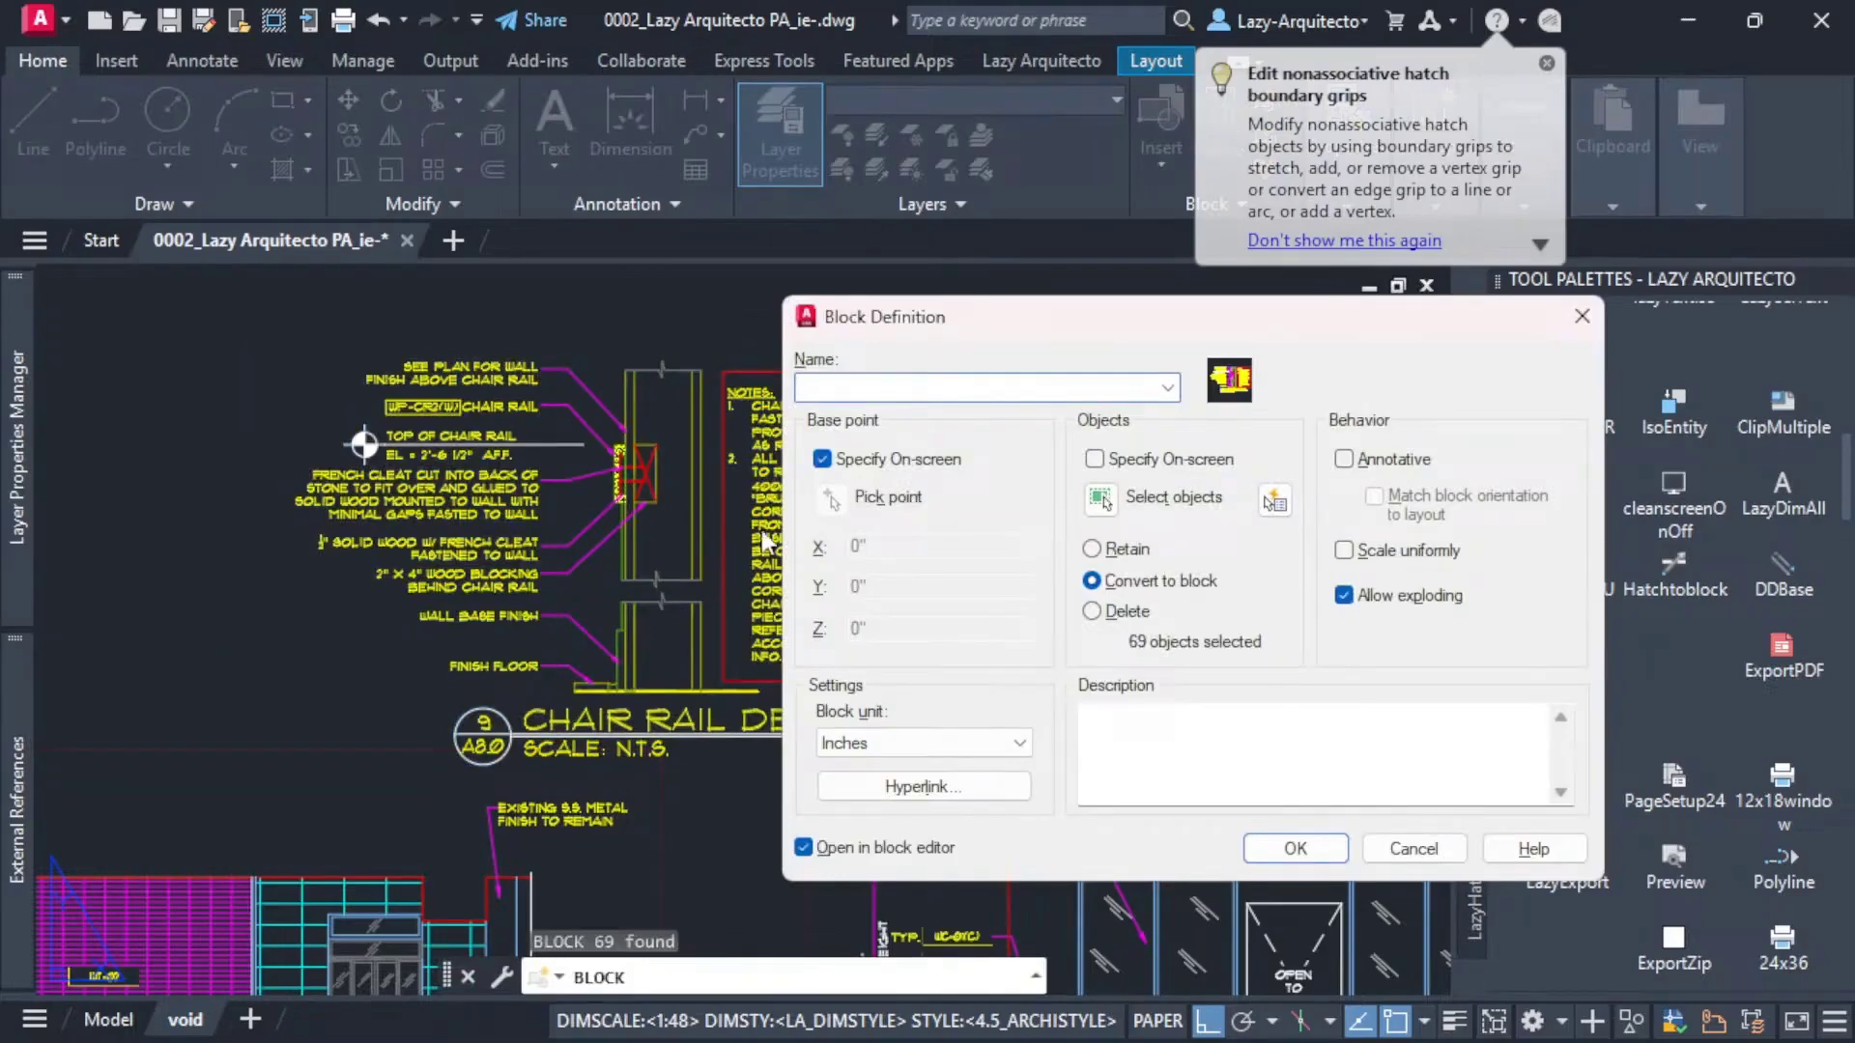
drag(912, 331, 834, 329)
text(CR-DETAIL)
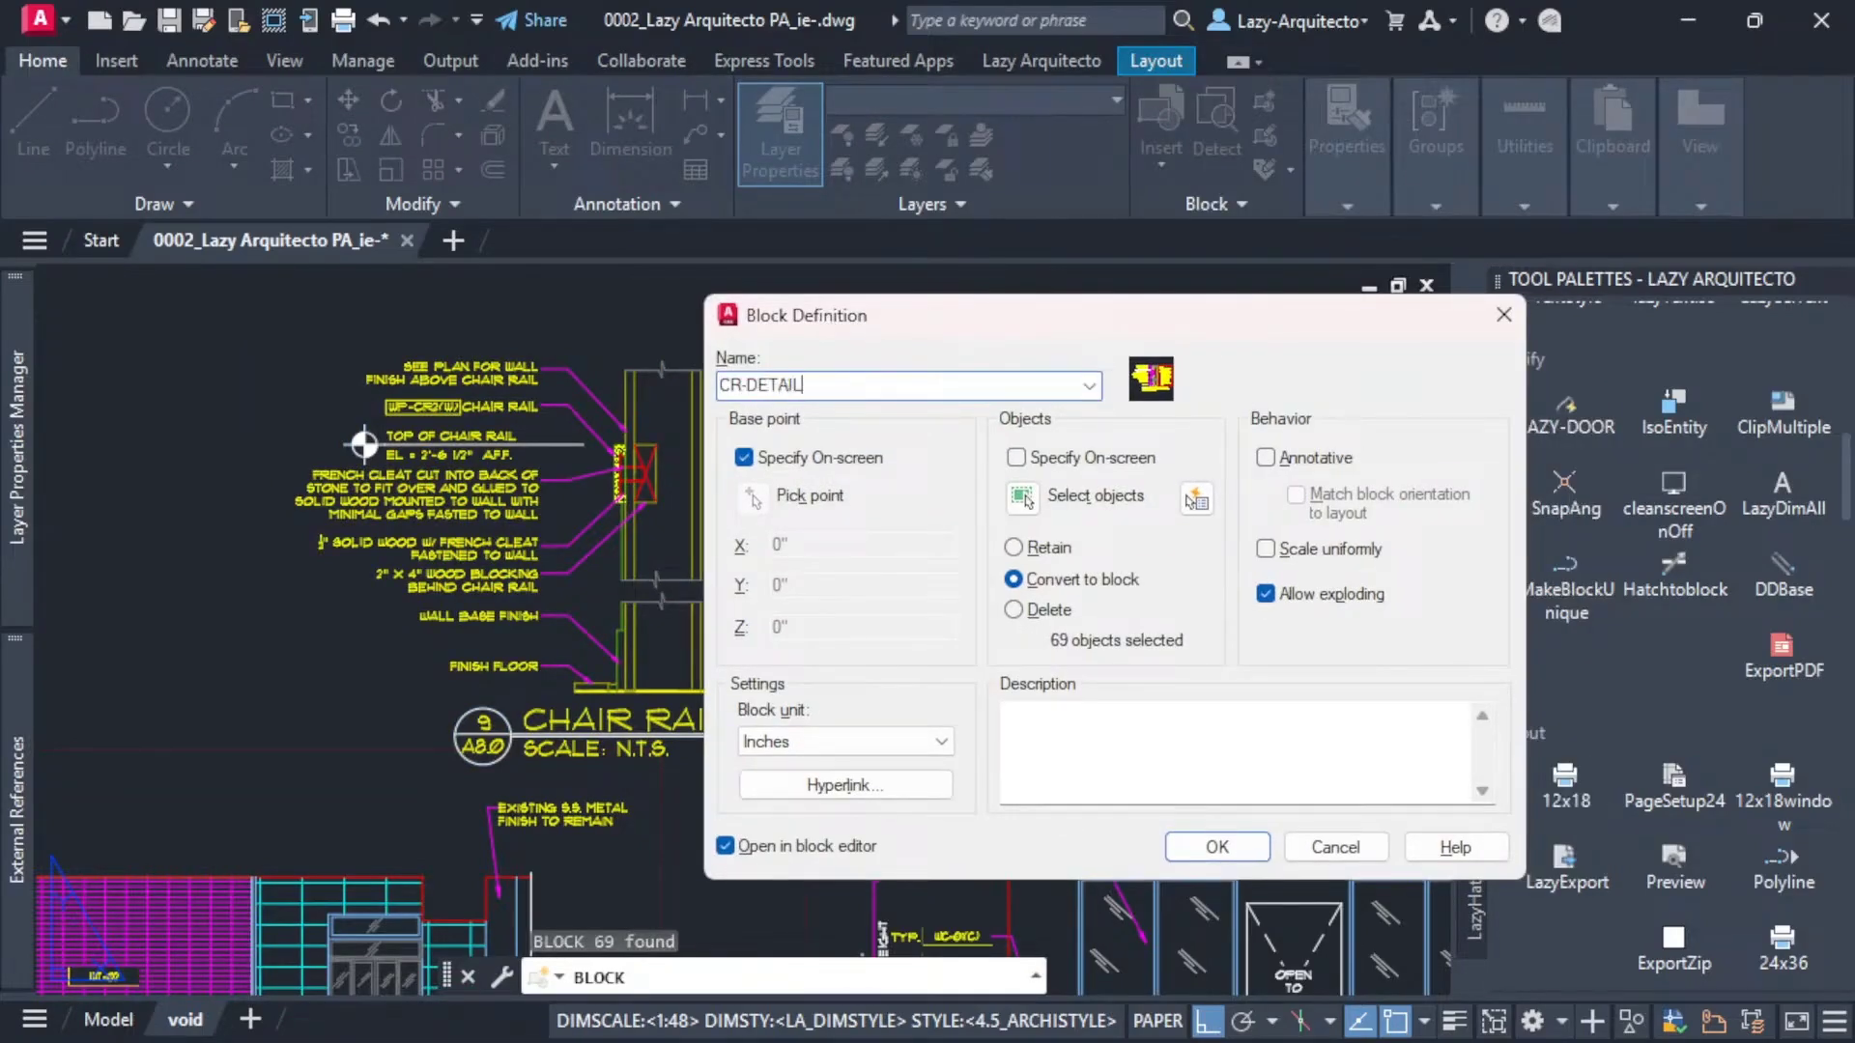
Step: Open the new block in the block editor and add a visibility parameter
click(1217, 848)
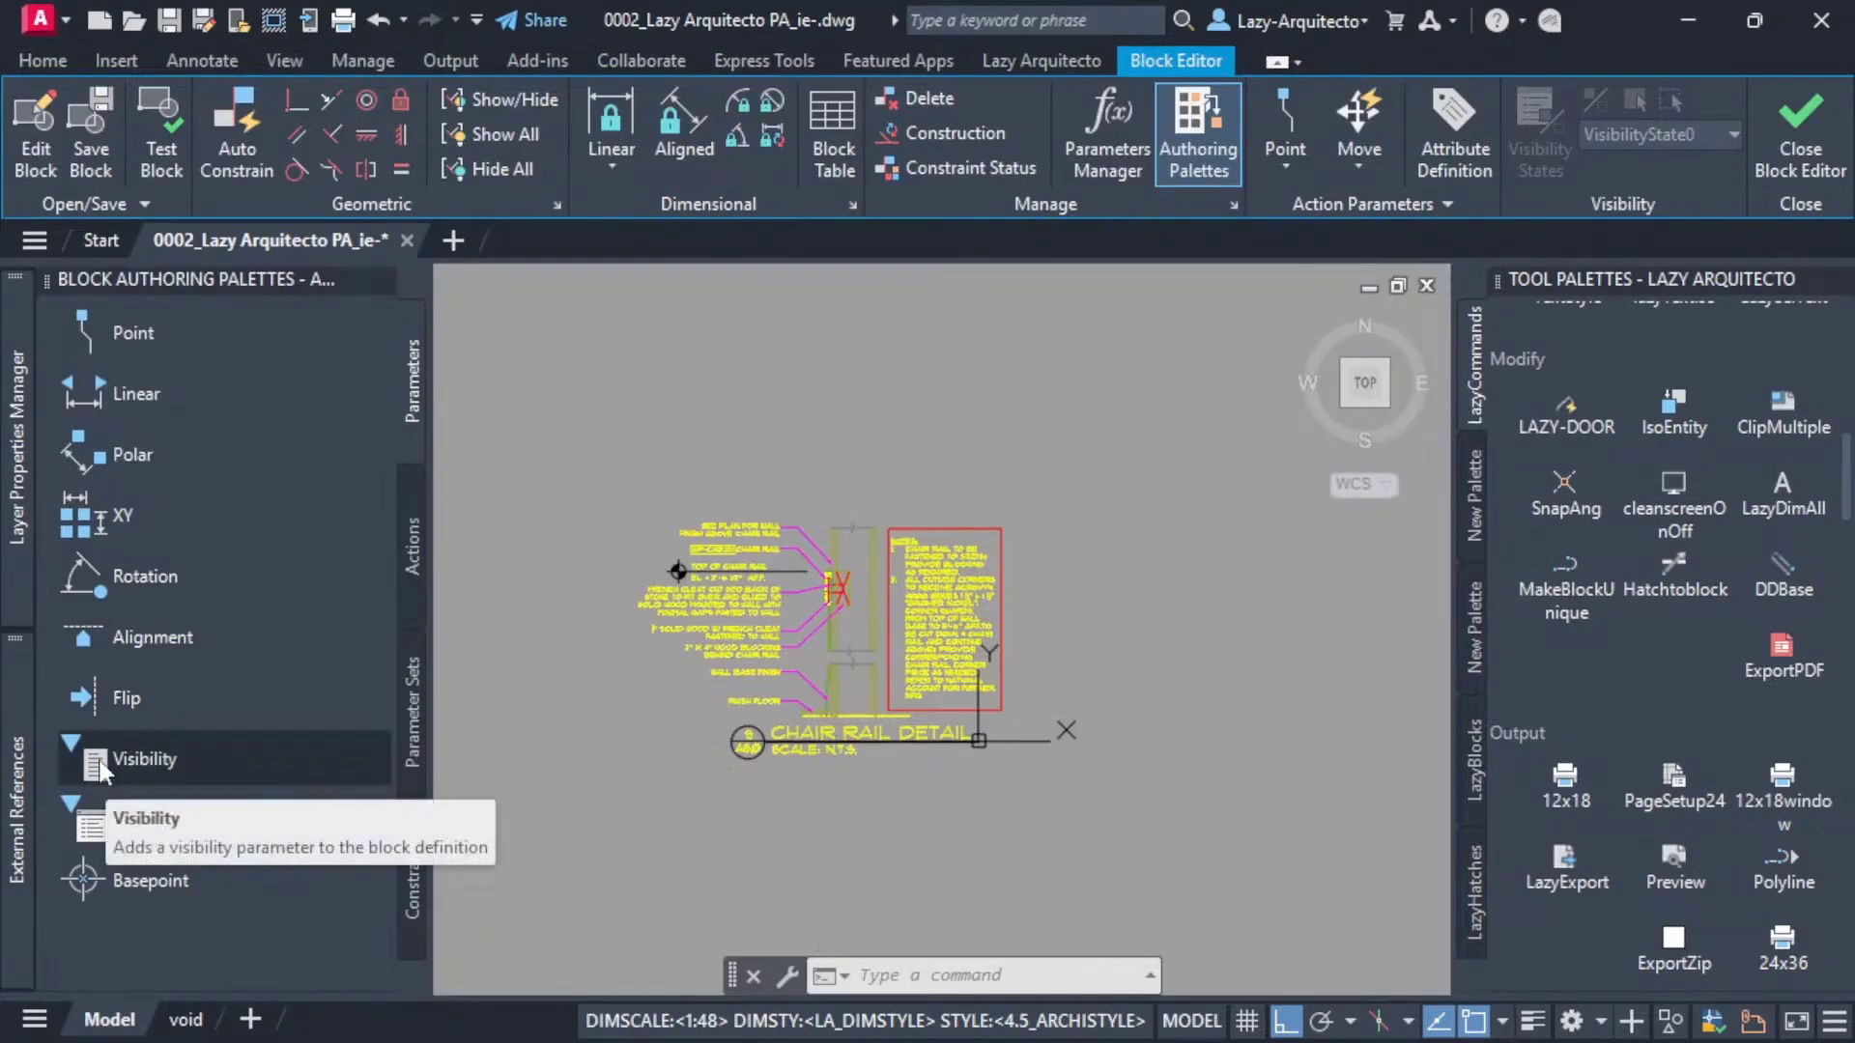
click(144, 758)
scroll(676, 565, up, 2)
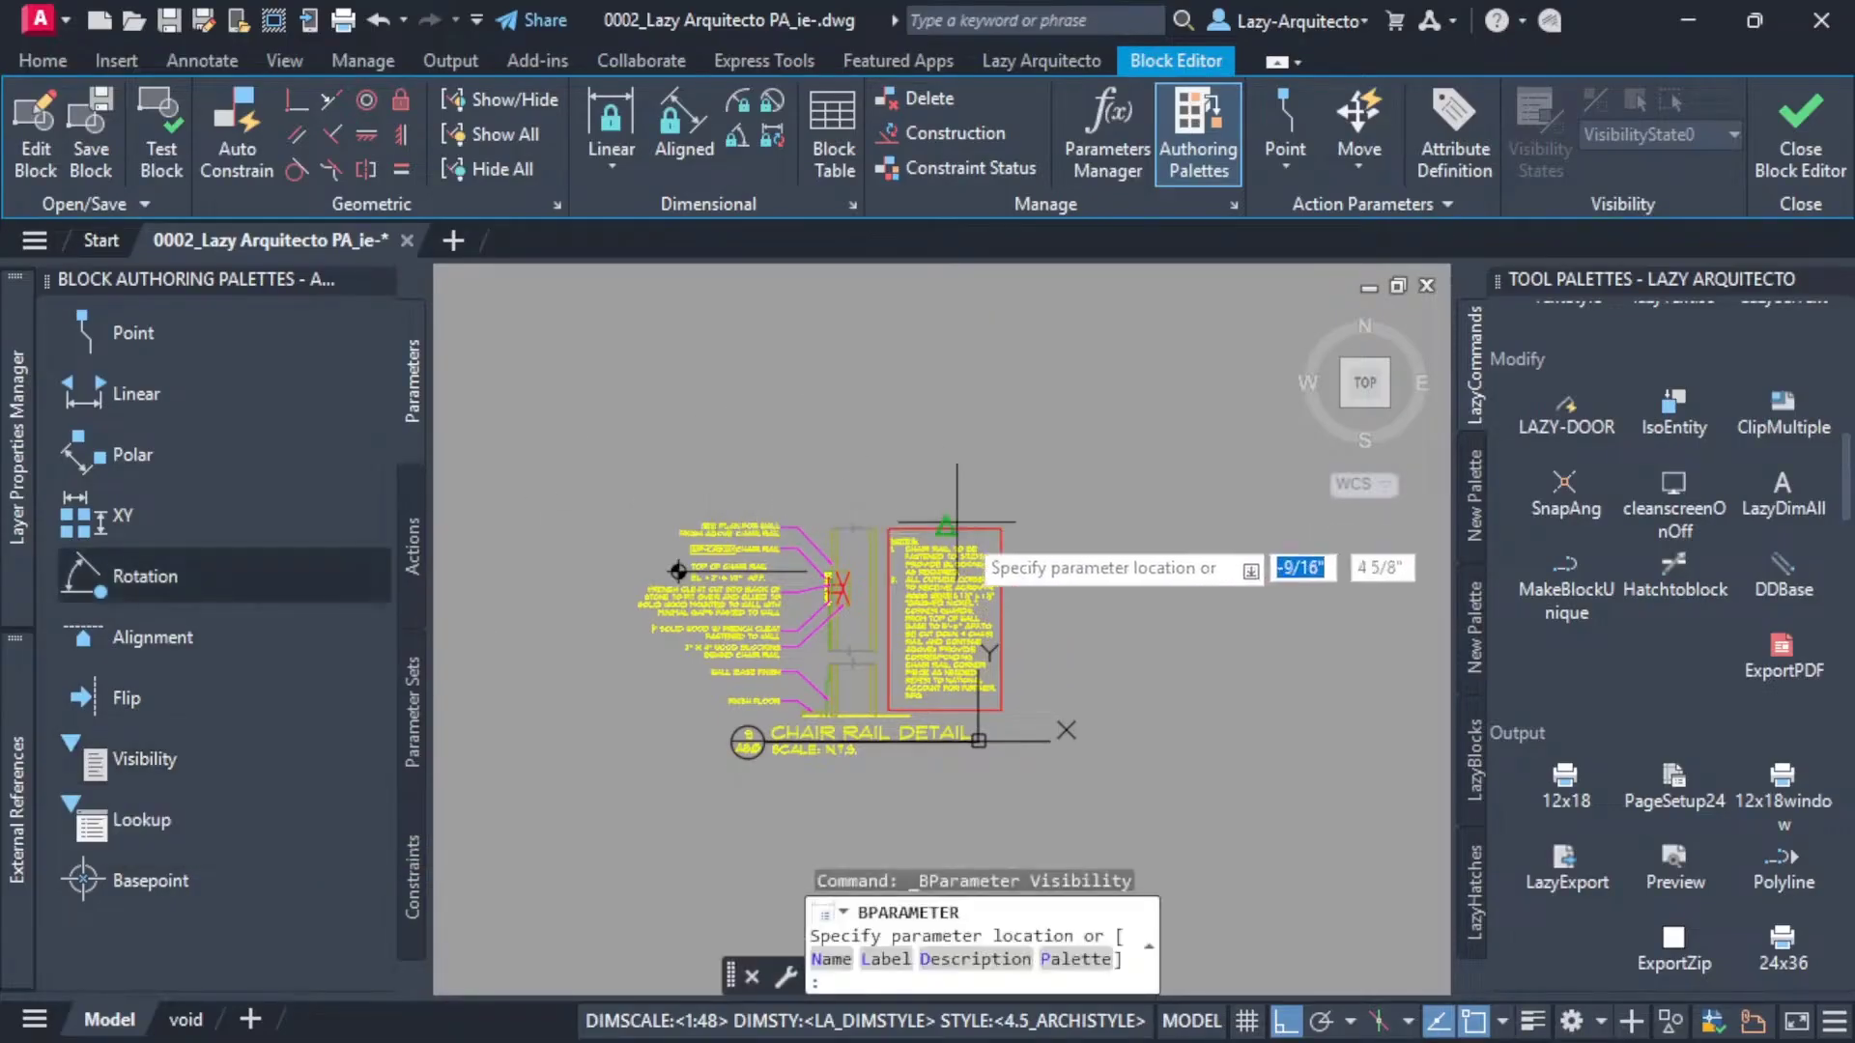
scroll(674, 559, up, 2)
scroll(670, 554, up, 2)
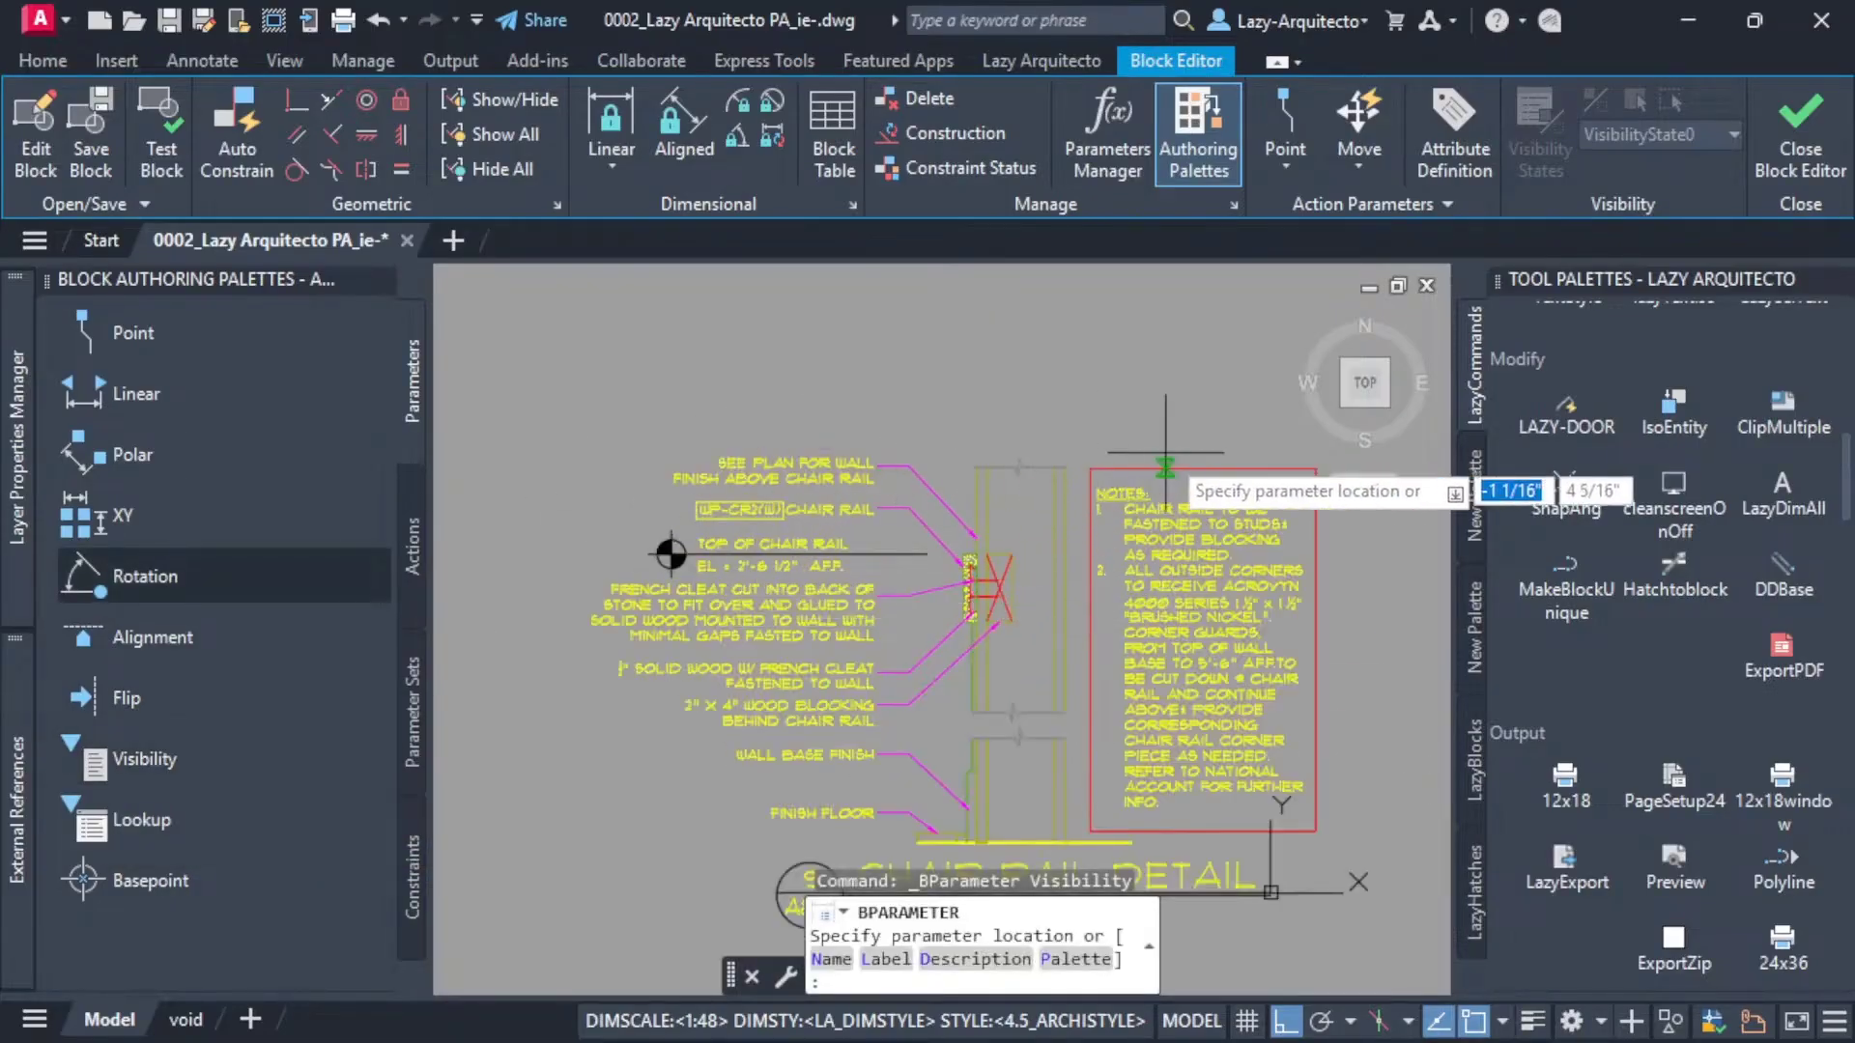
scroll(881, 437, up, 3)
scroll(802, 425, down, 3)
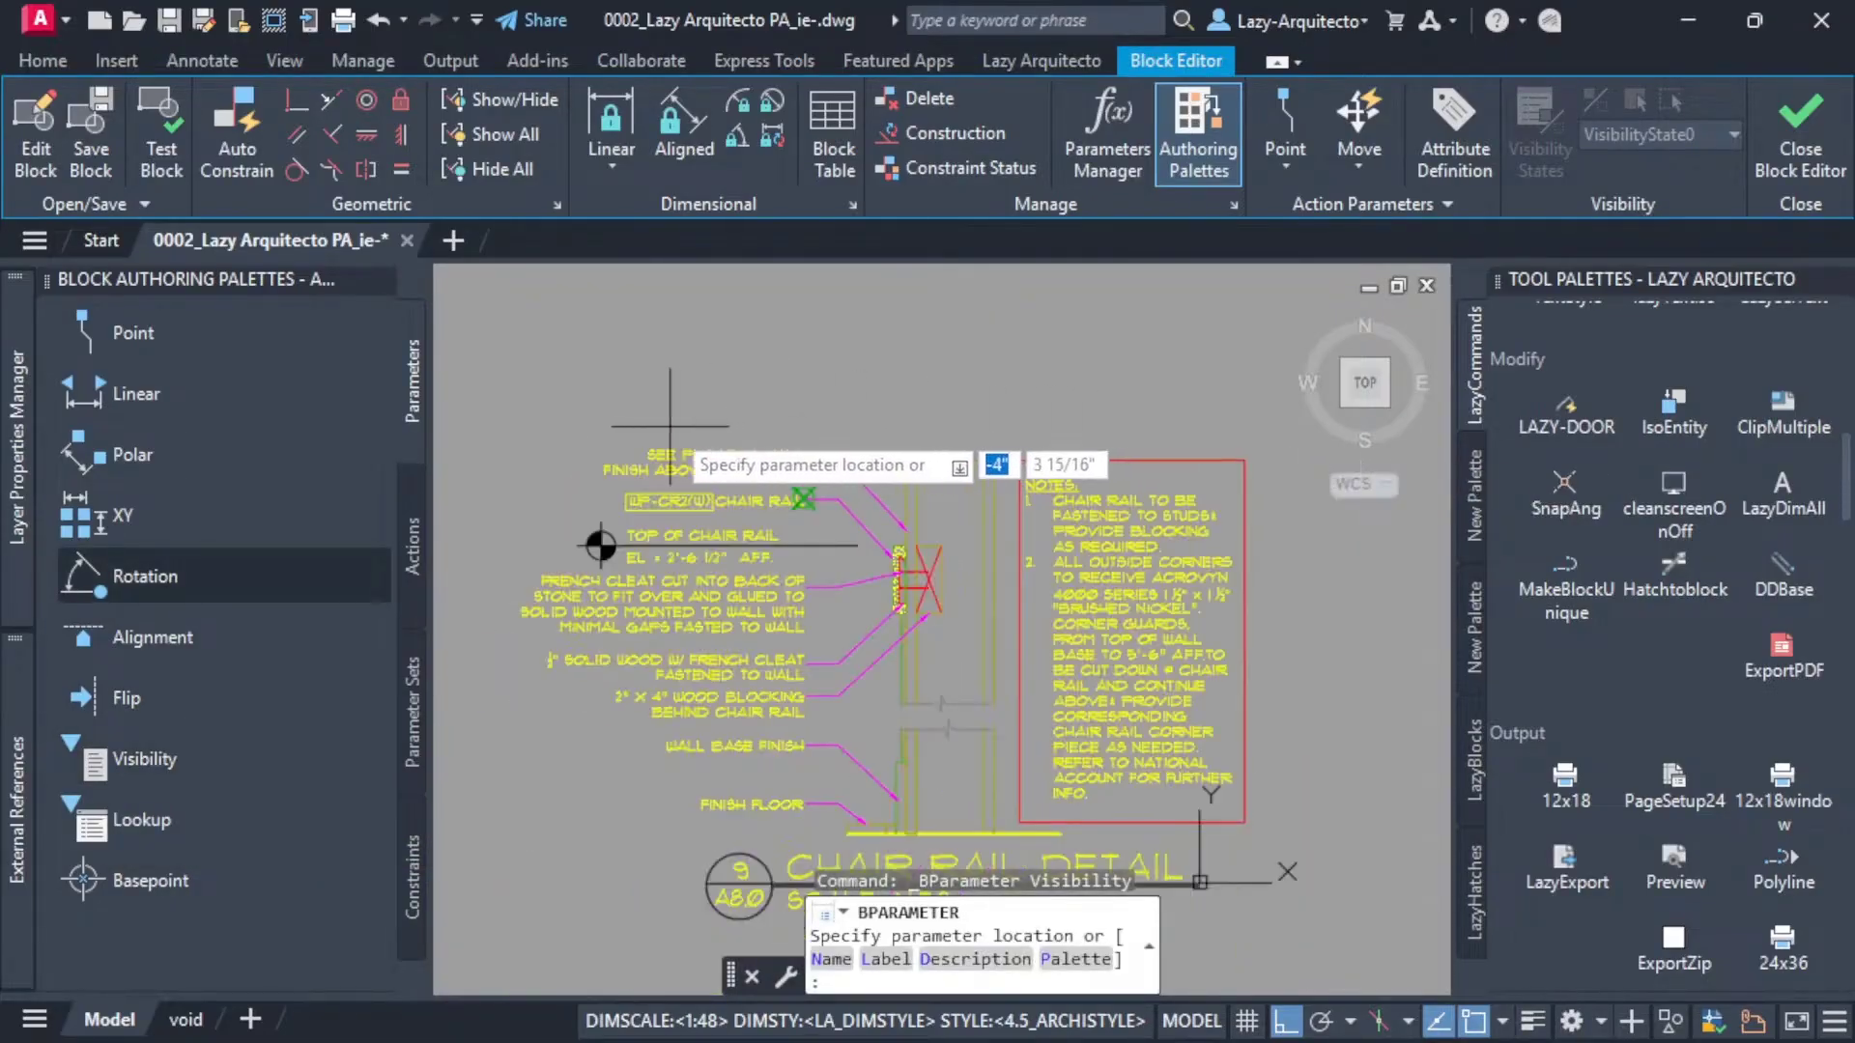
scroll(576, 451, up, 3)
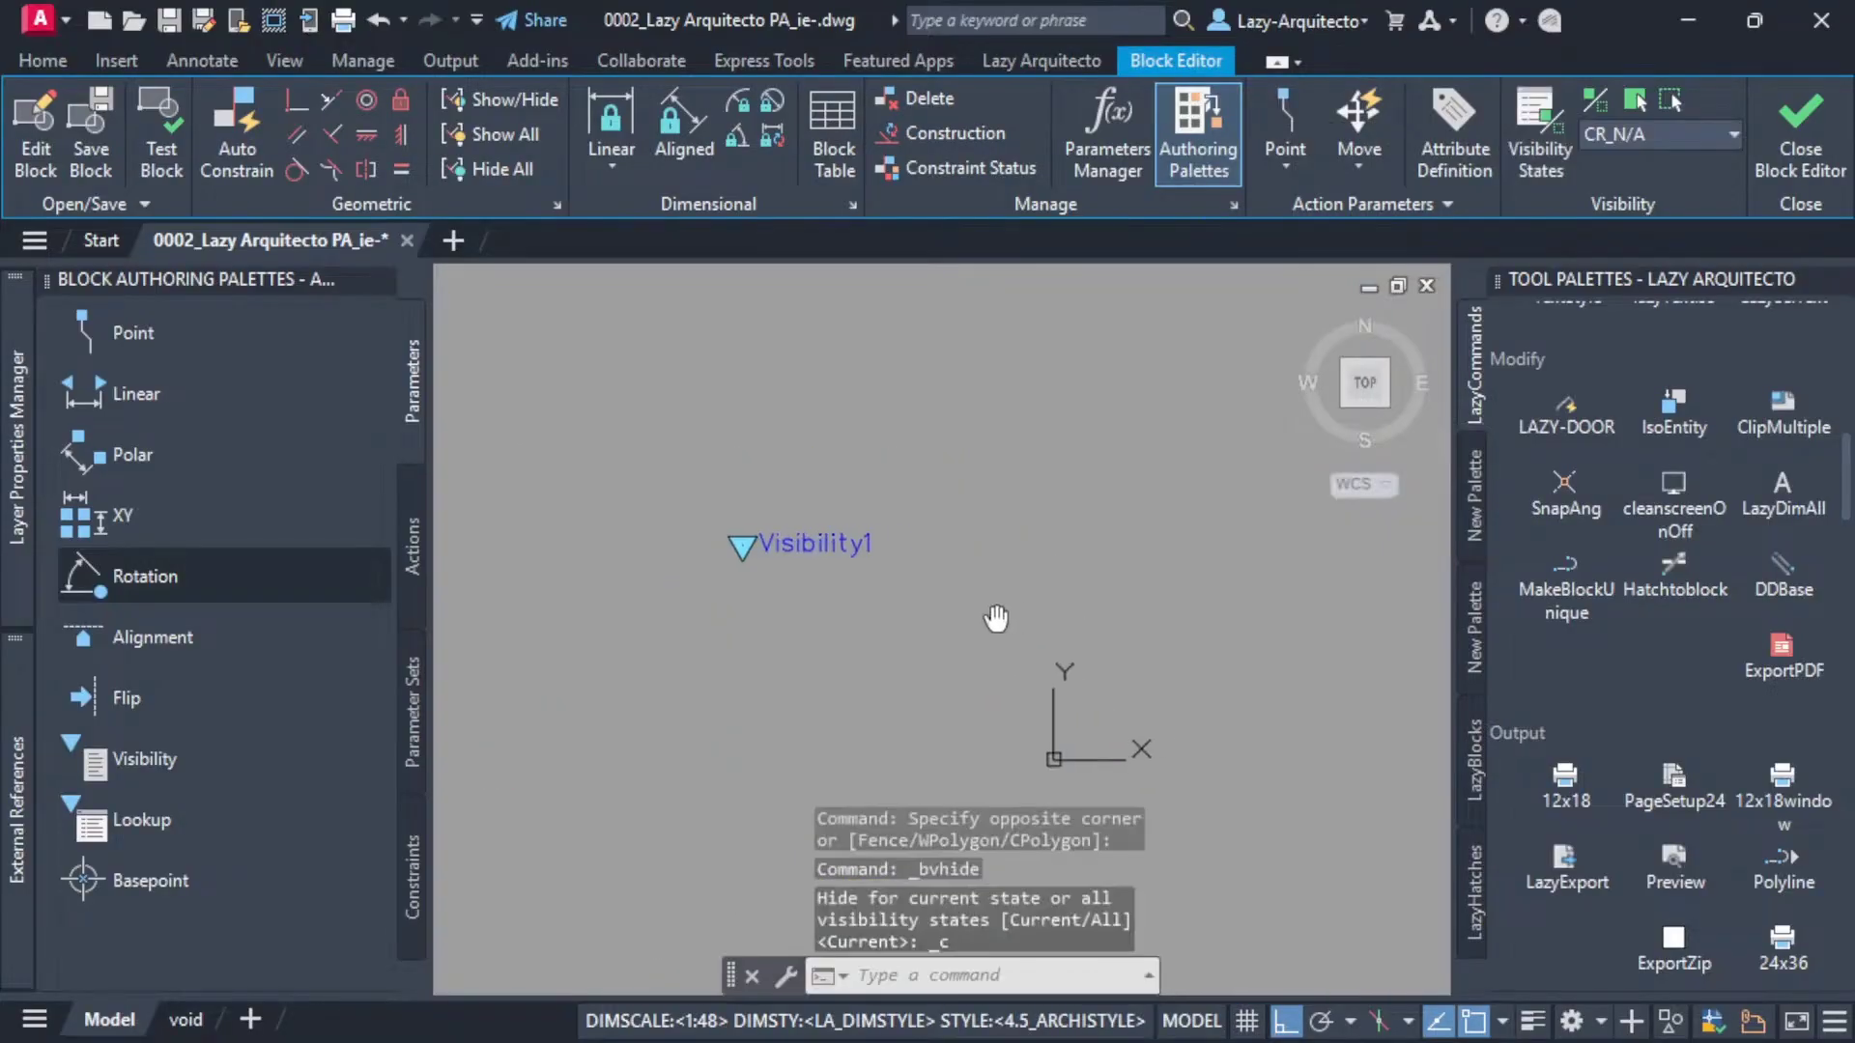
Step: Set up the CR_DETAIL visibility state and make CR_N/A current
click(1604, 135)
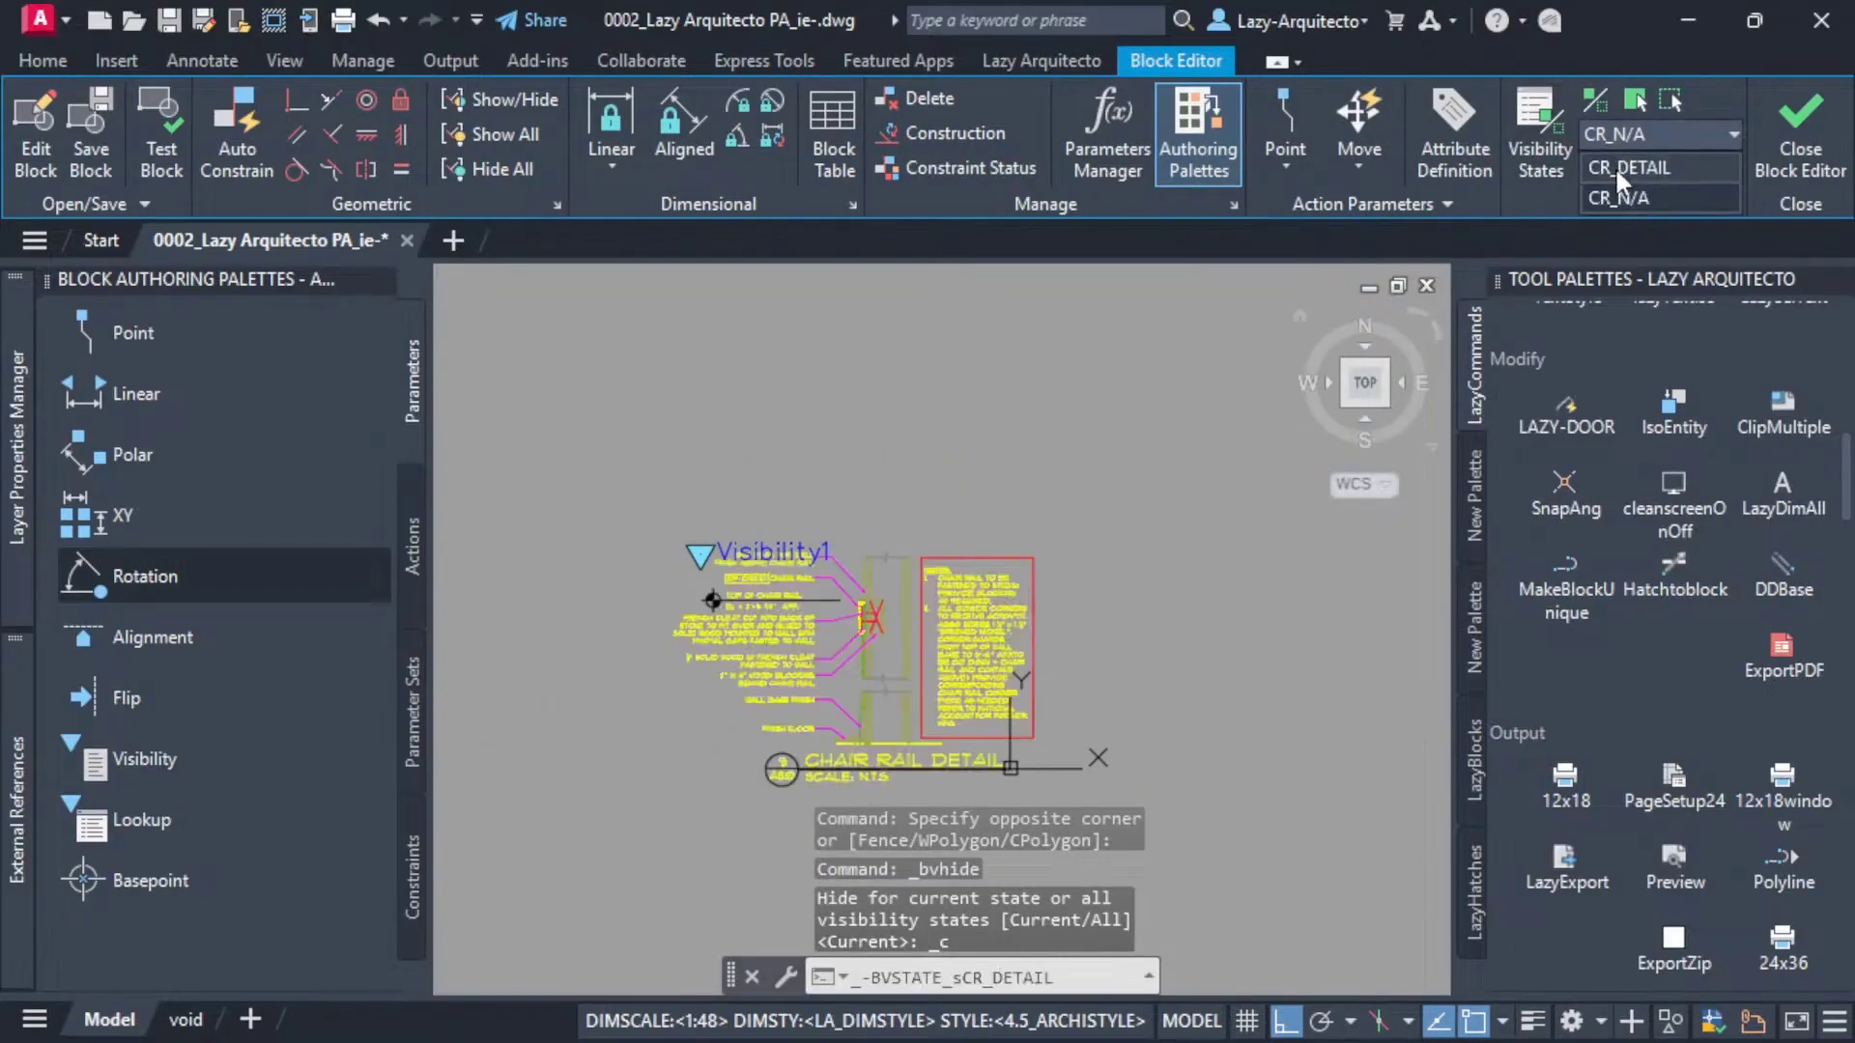
click(1616, 164)
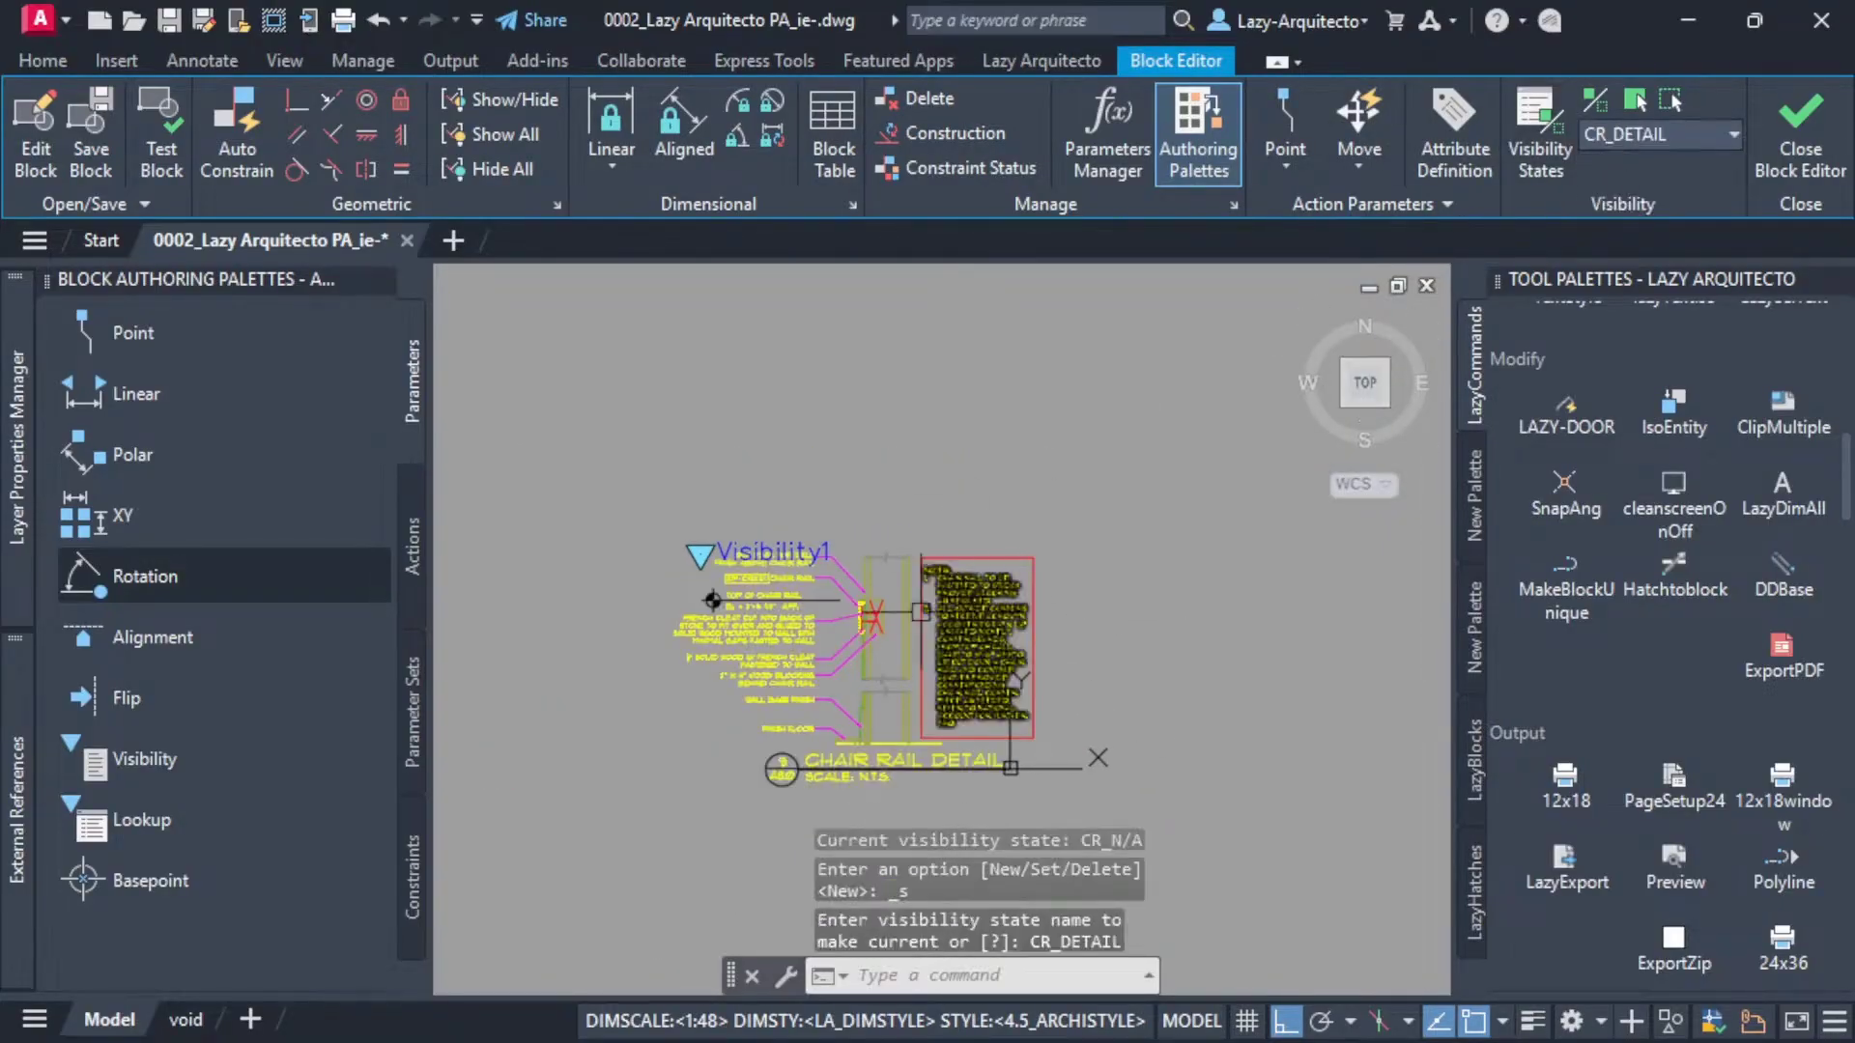
click(1642, 141)
click(1638, 195)
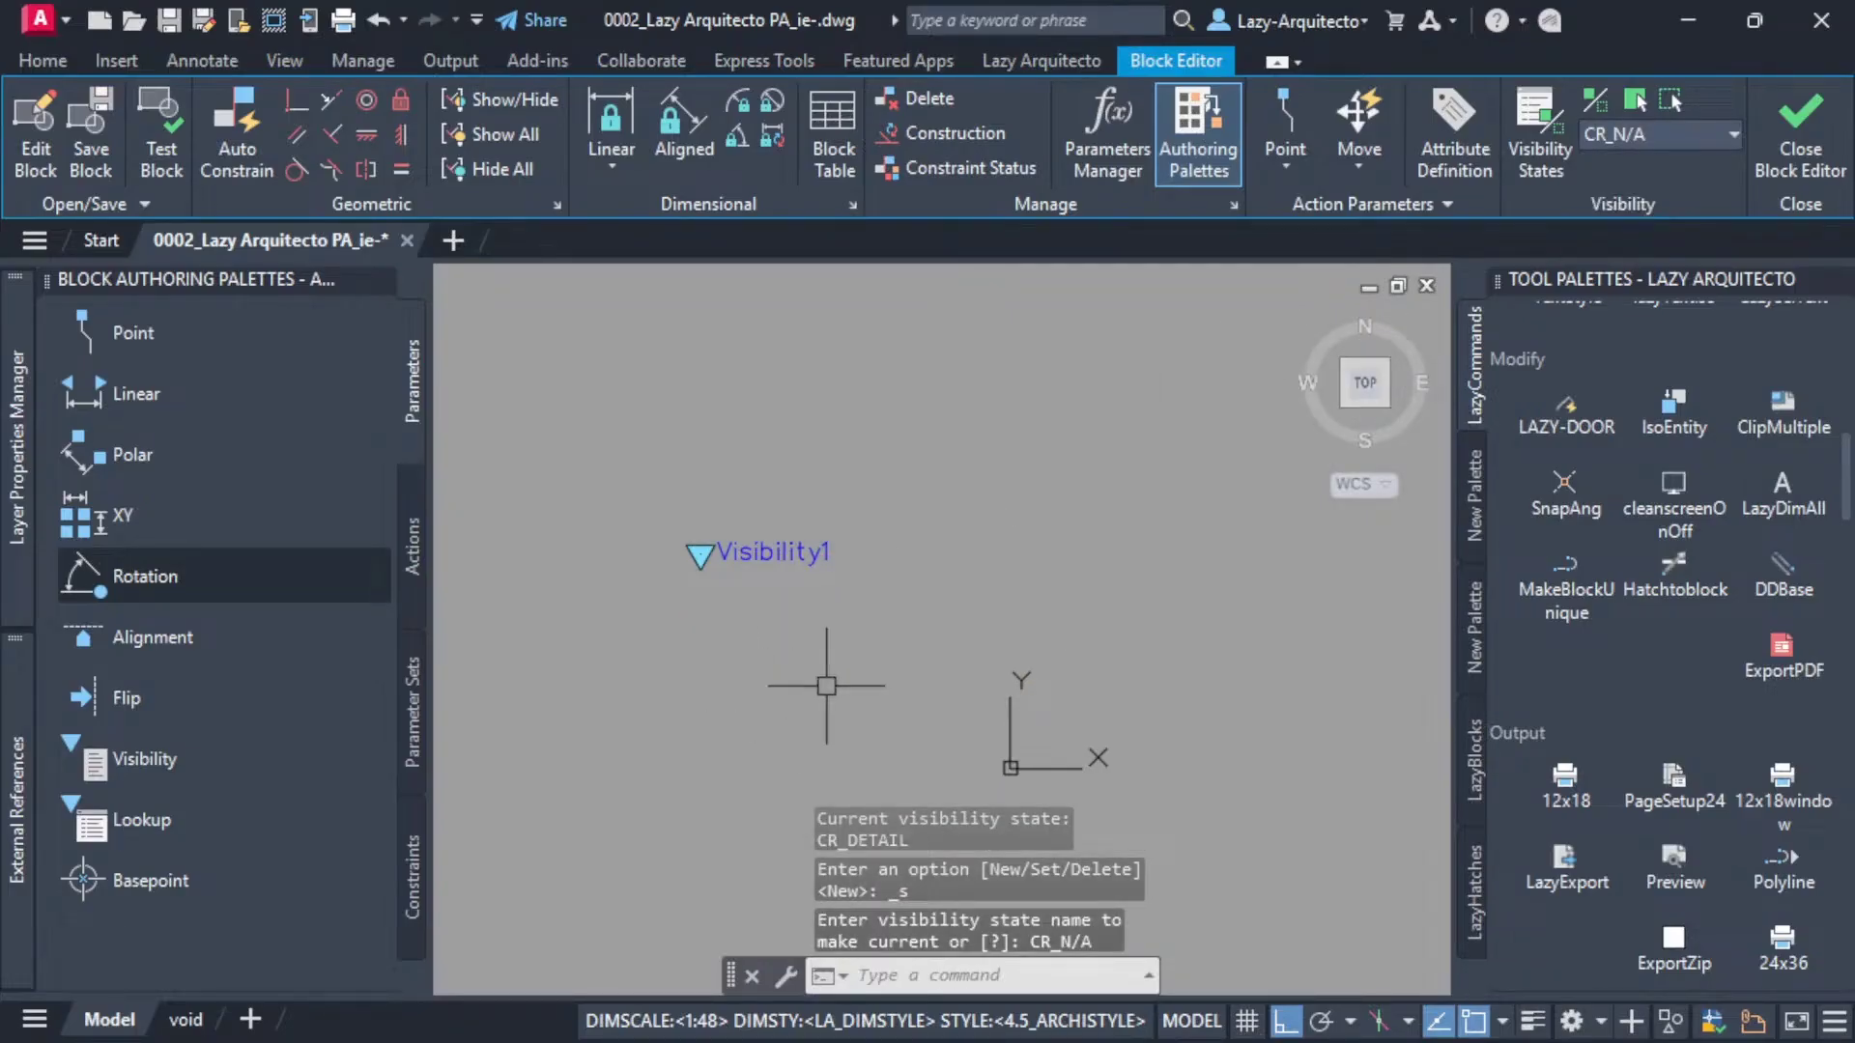
Step: Put the CHAIR RAIL N/A label on the DEFPOINTS layer
click(42, 60)
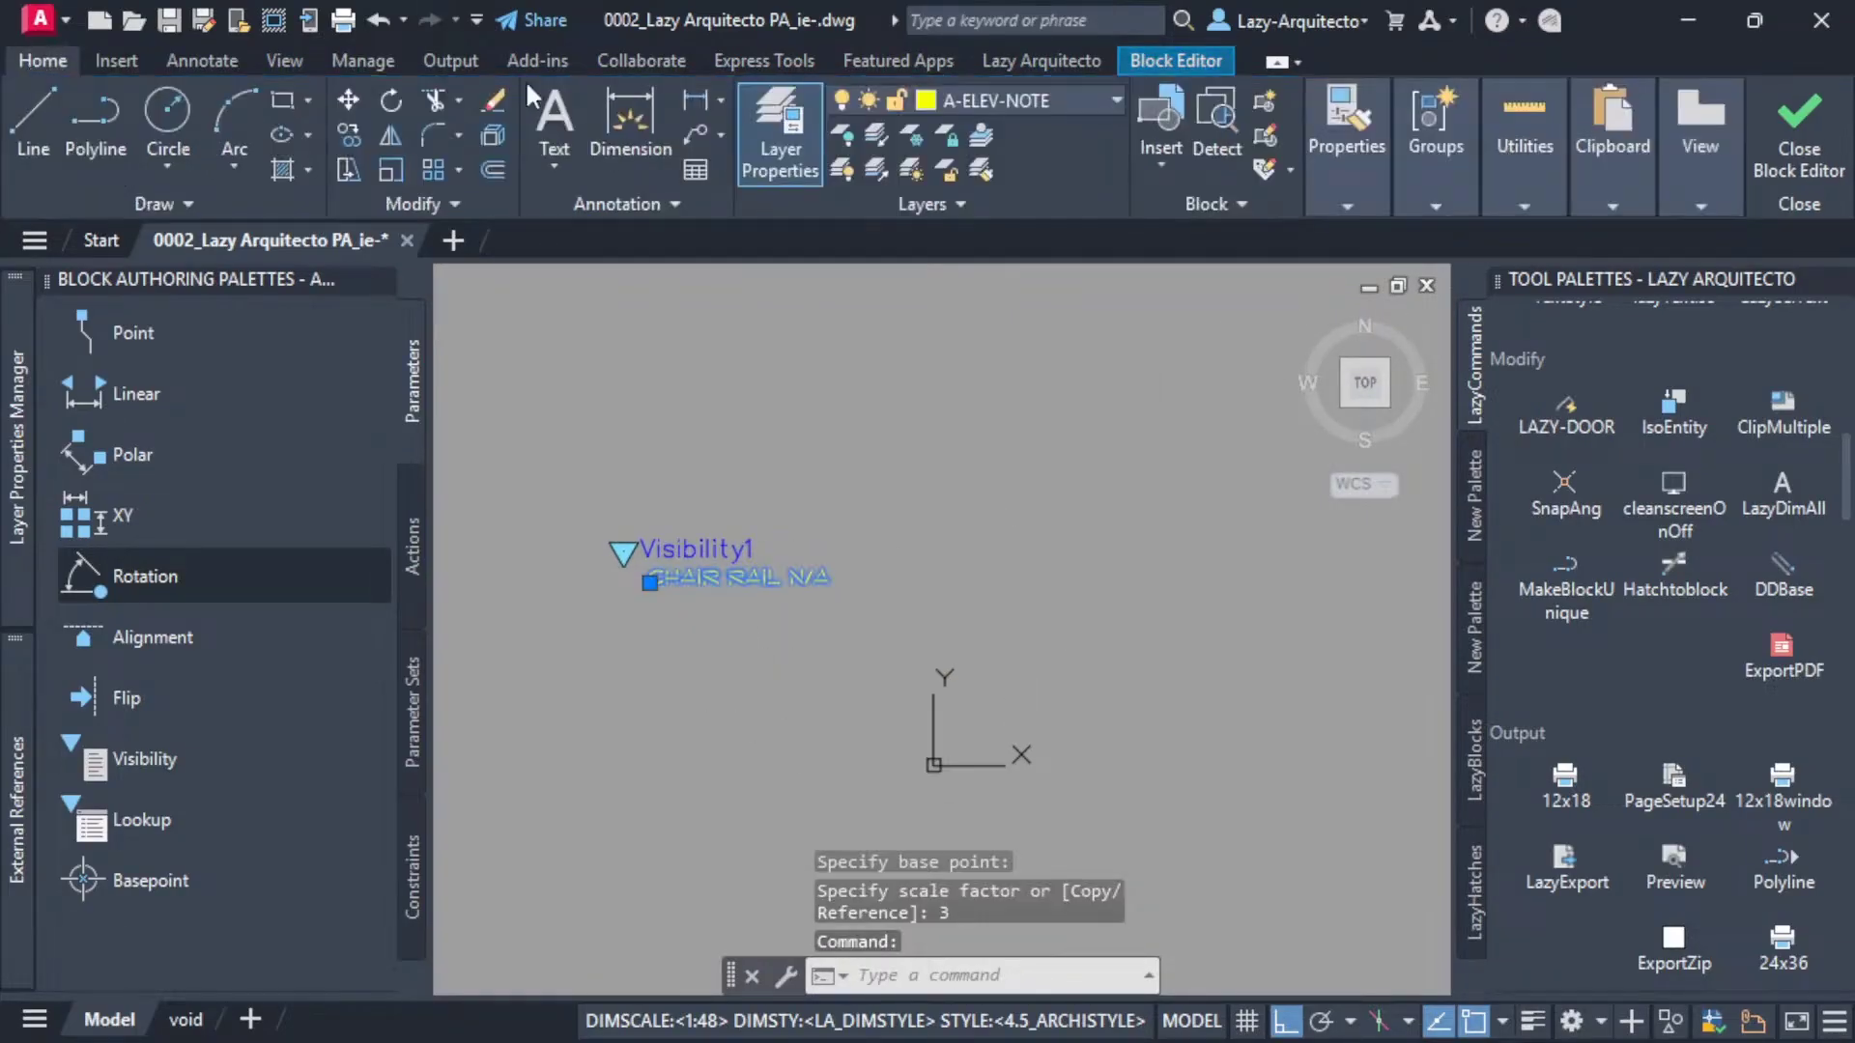
click(1029, 104)
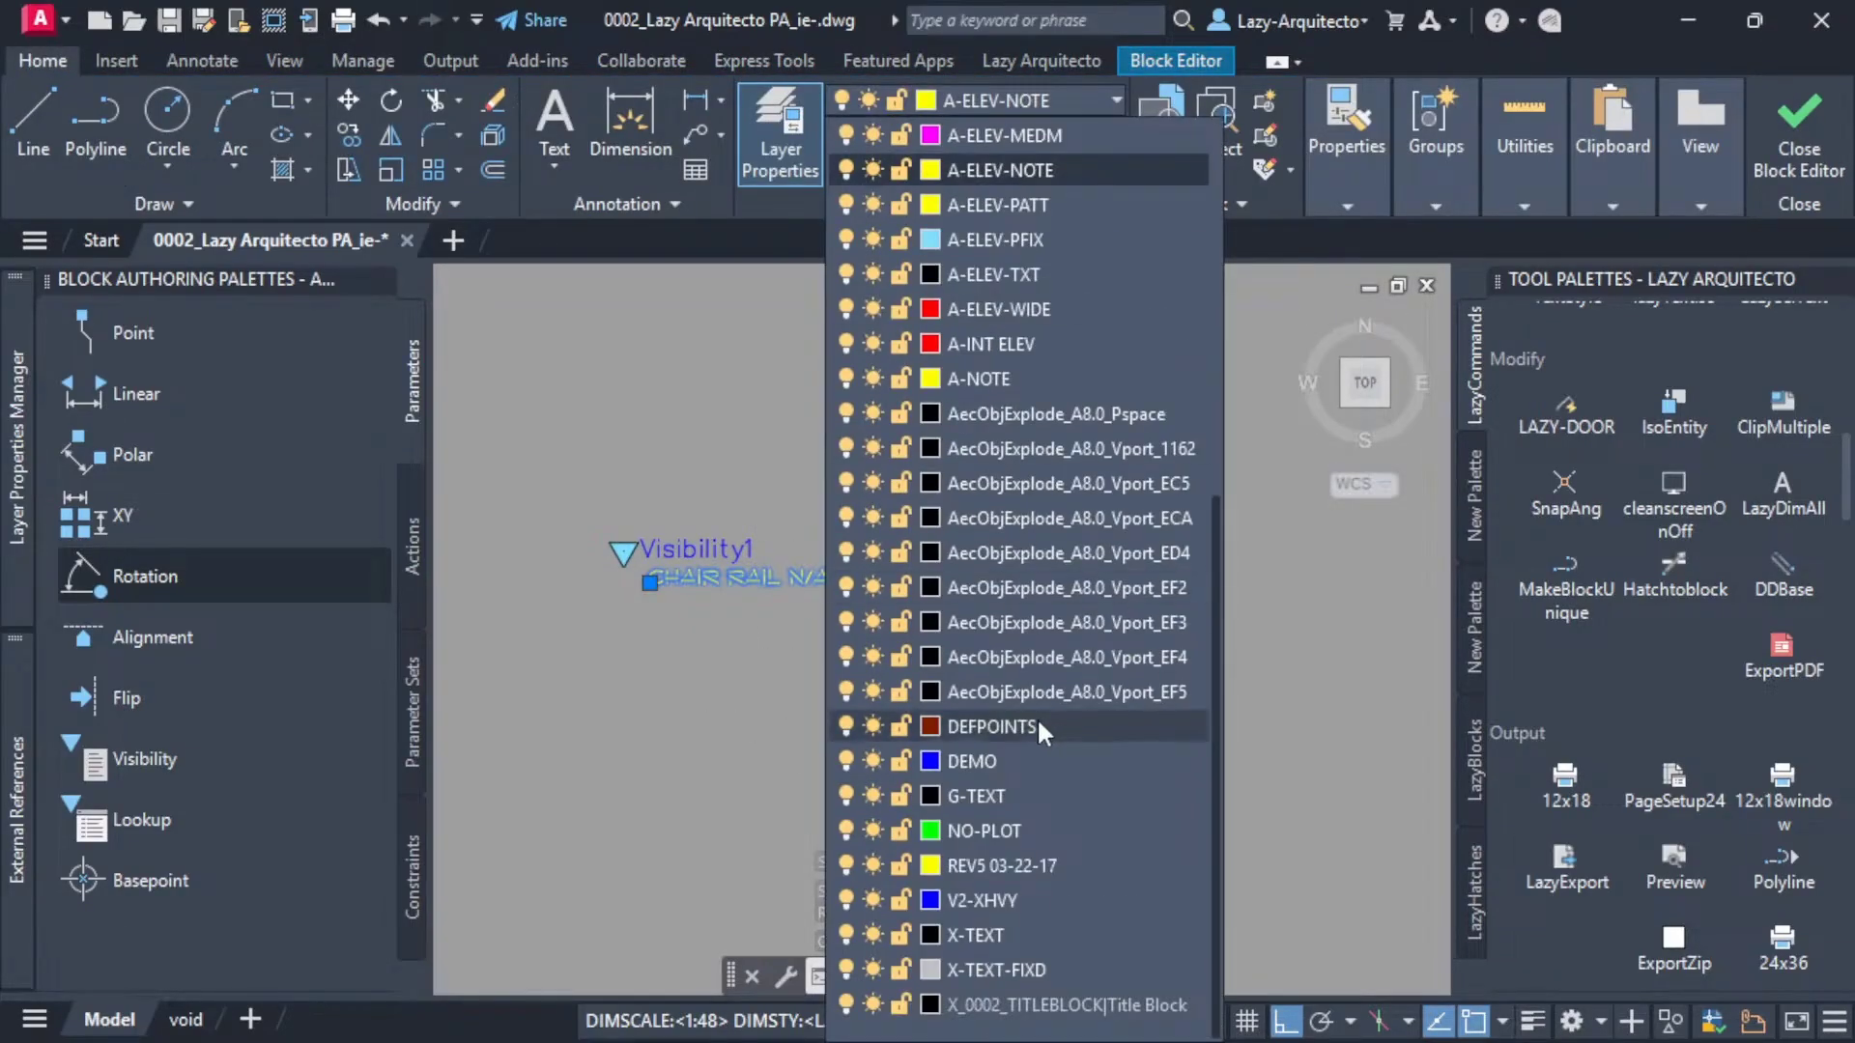
click(991, 726)
key(Escape)
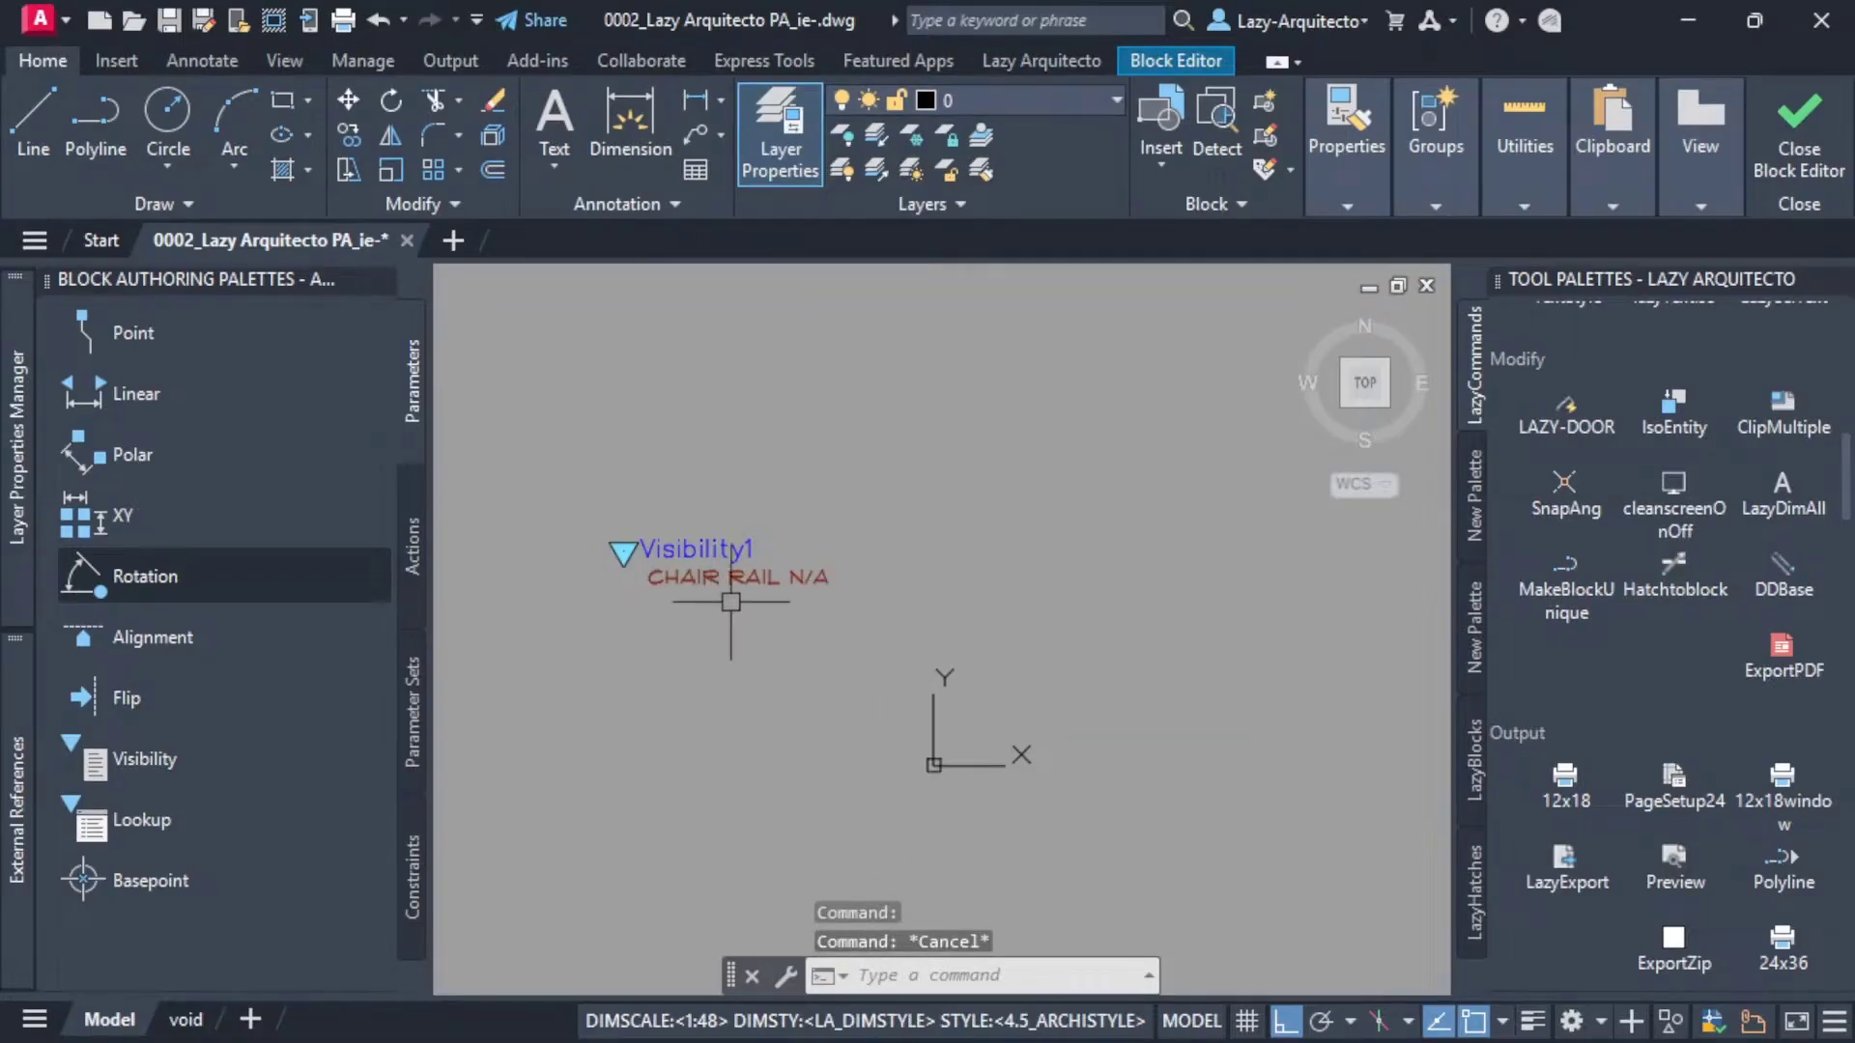
Step: Close the block editor, saving the CR-OPTIONS block changes
click(1782, 132)
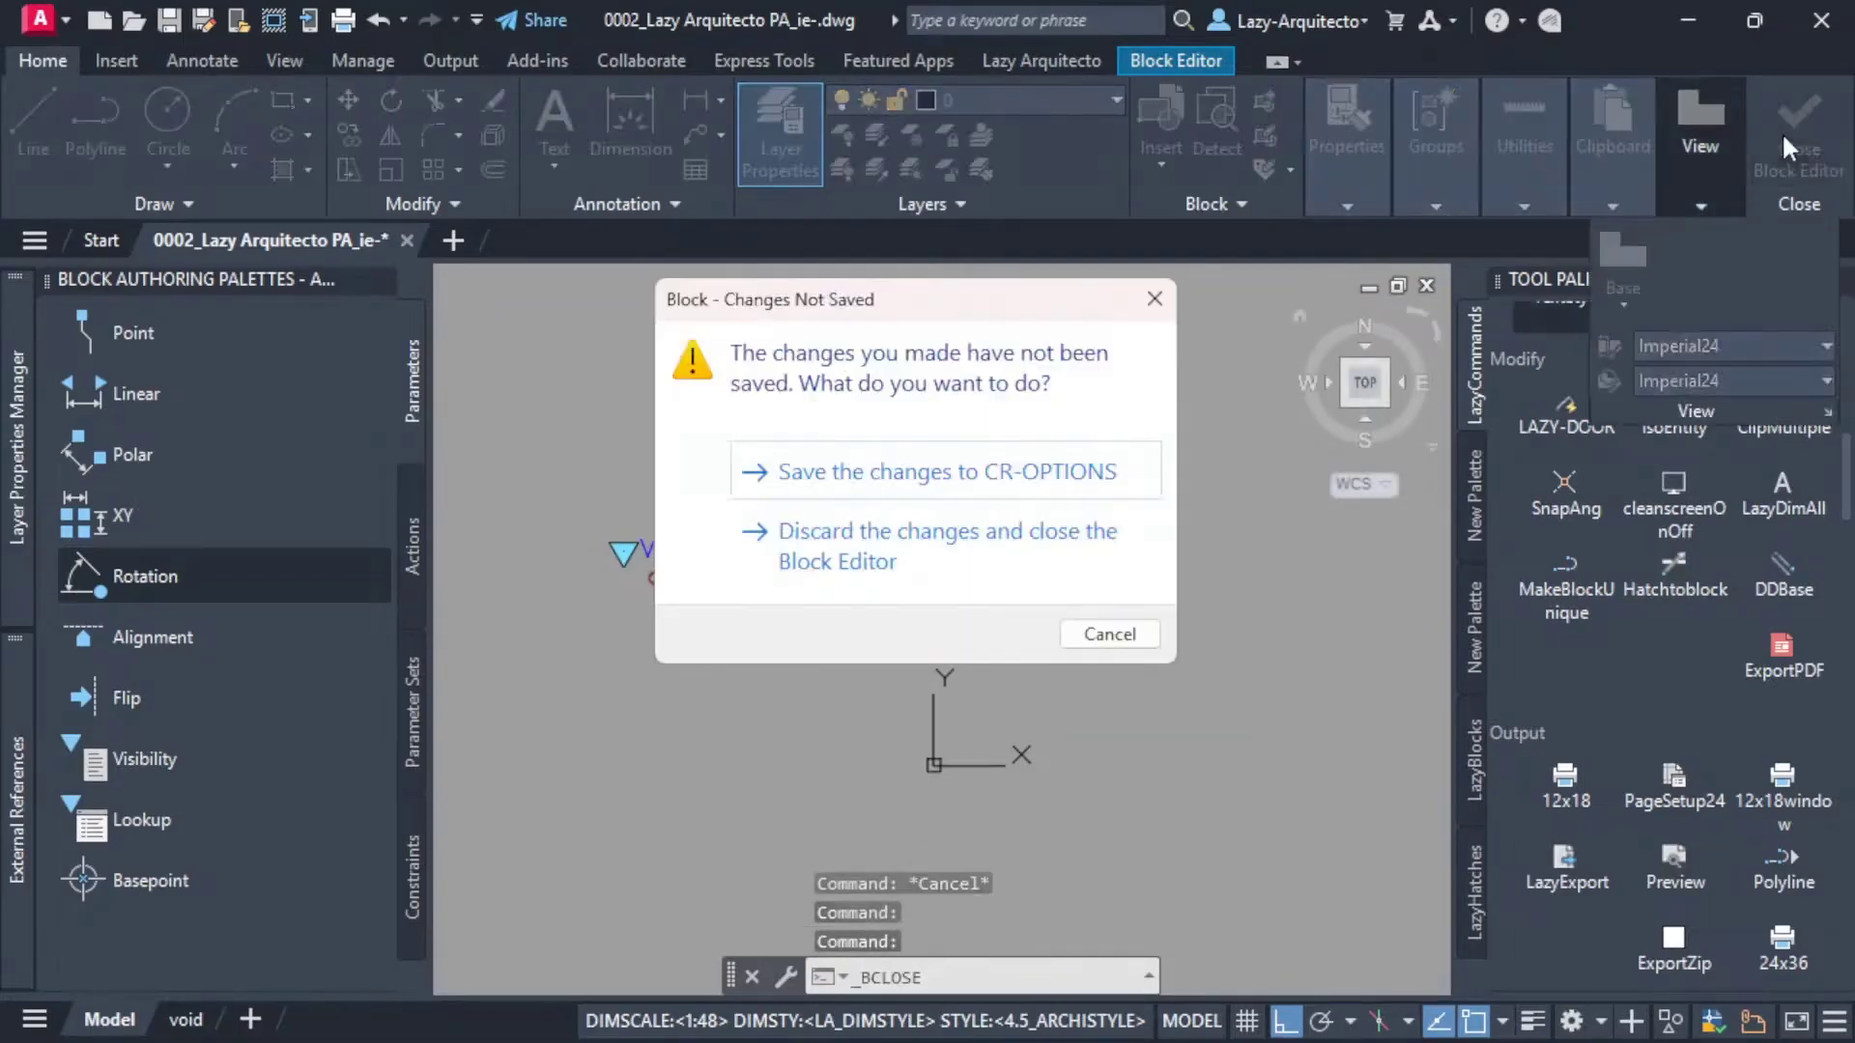
click(822, 546)
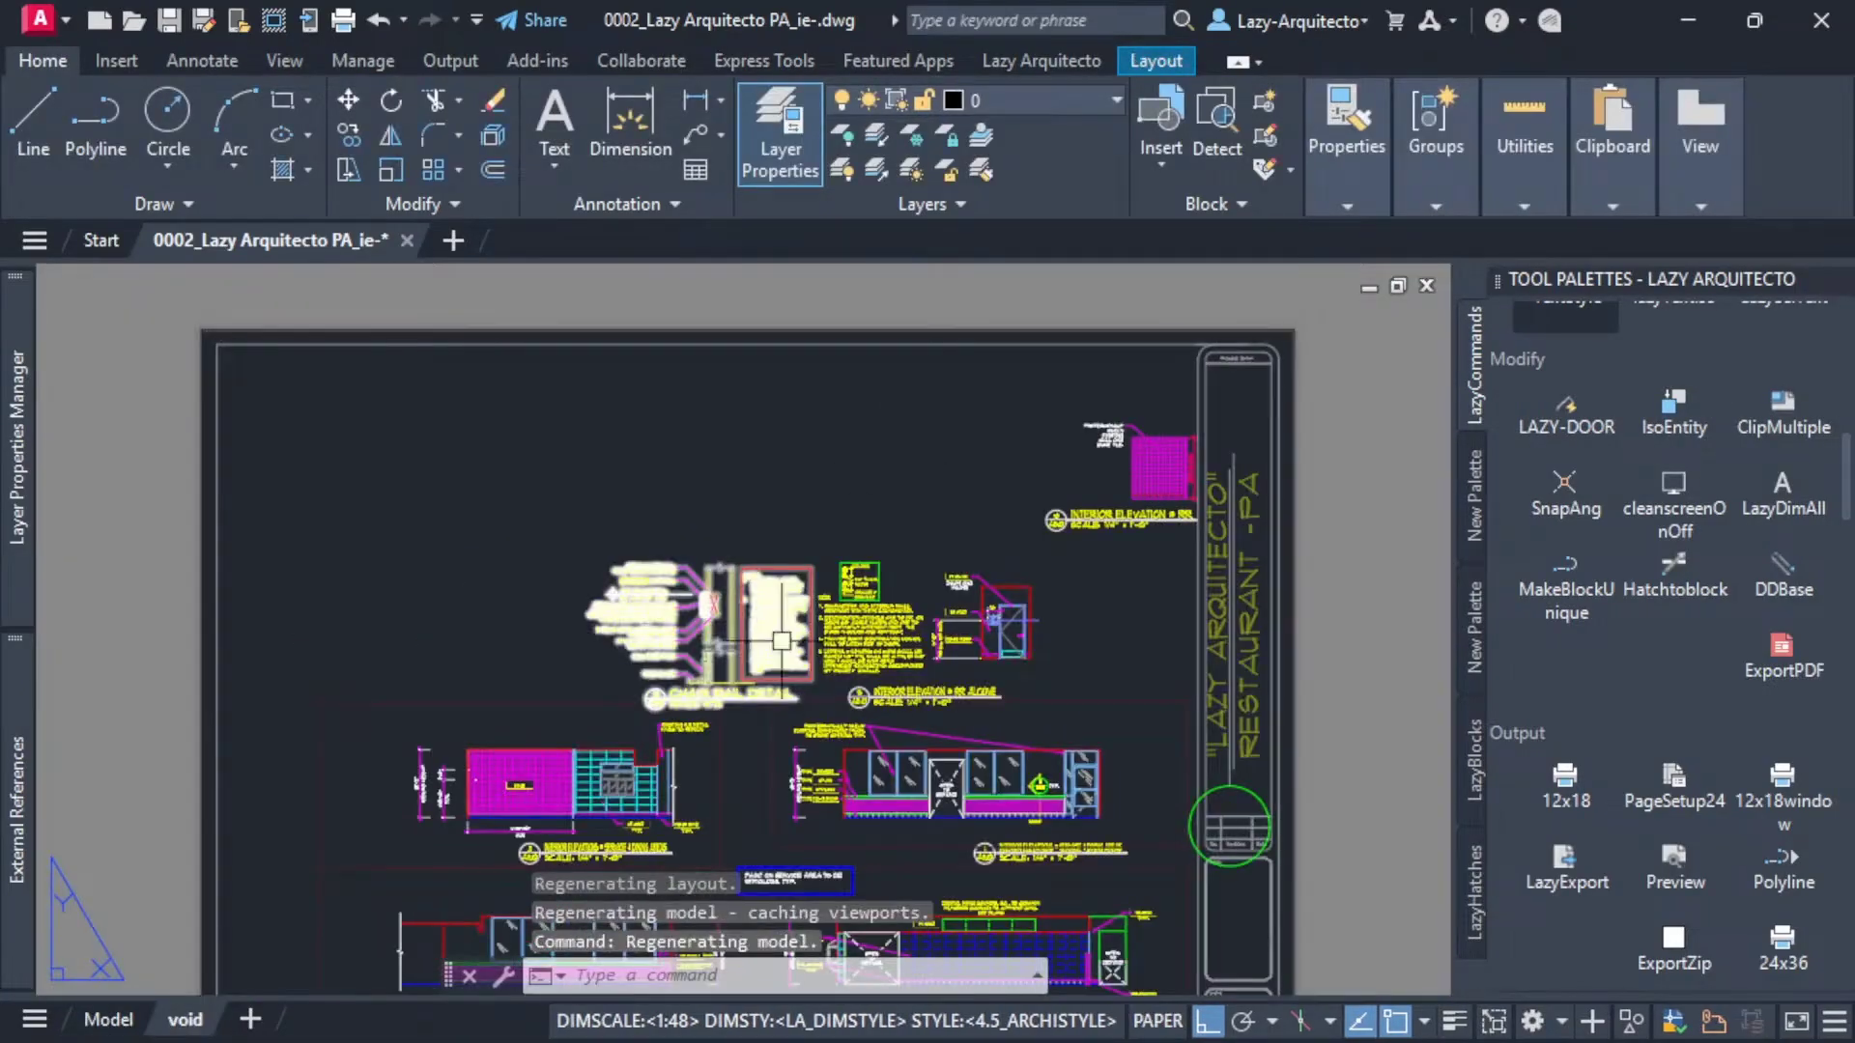
middle_drag(823, 688, 969, 557)
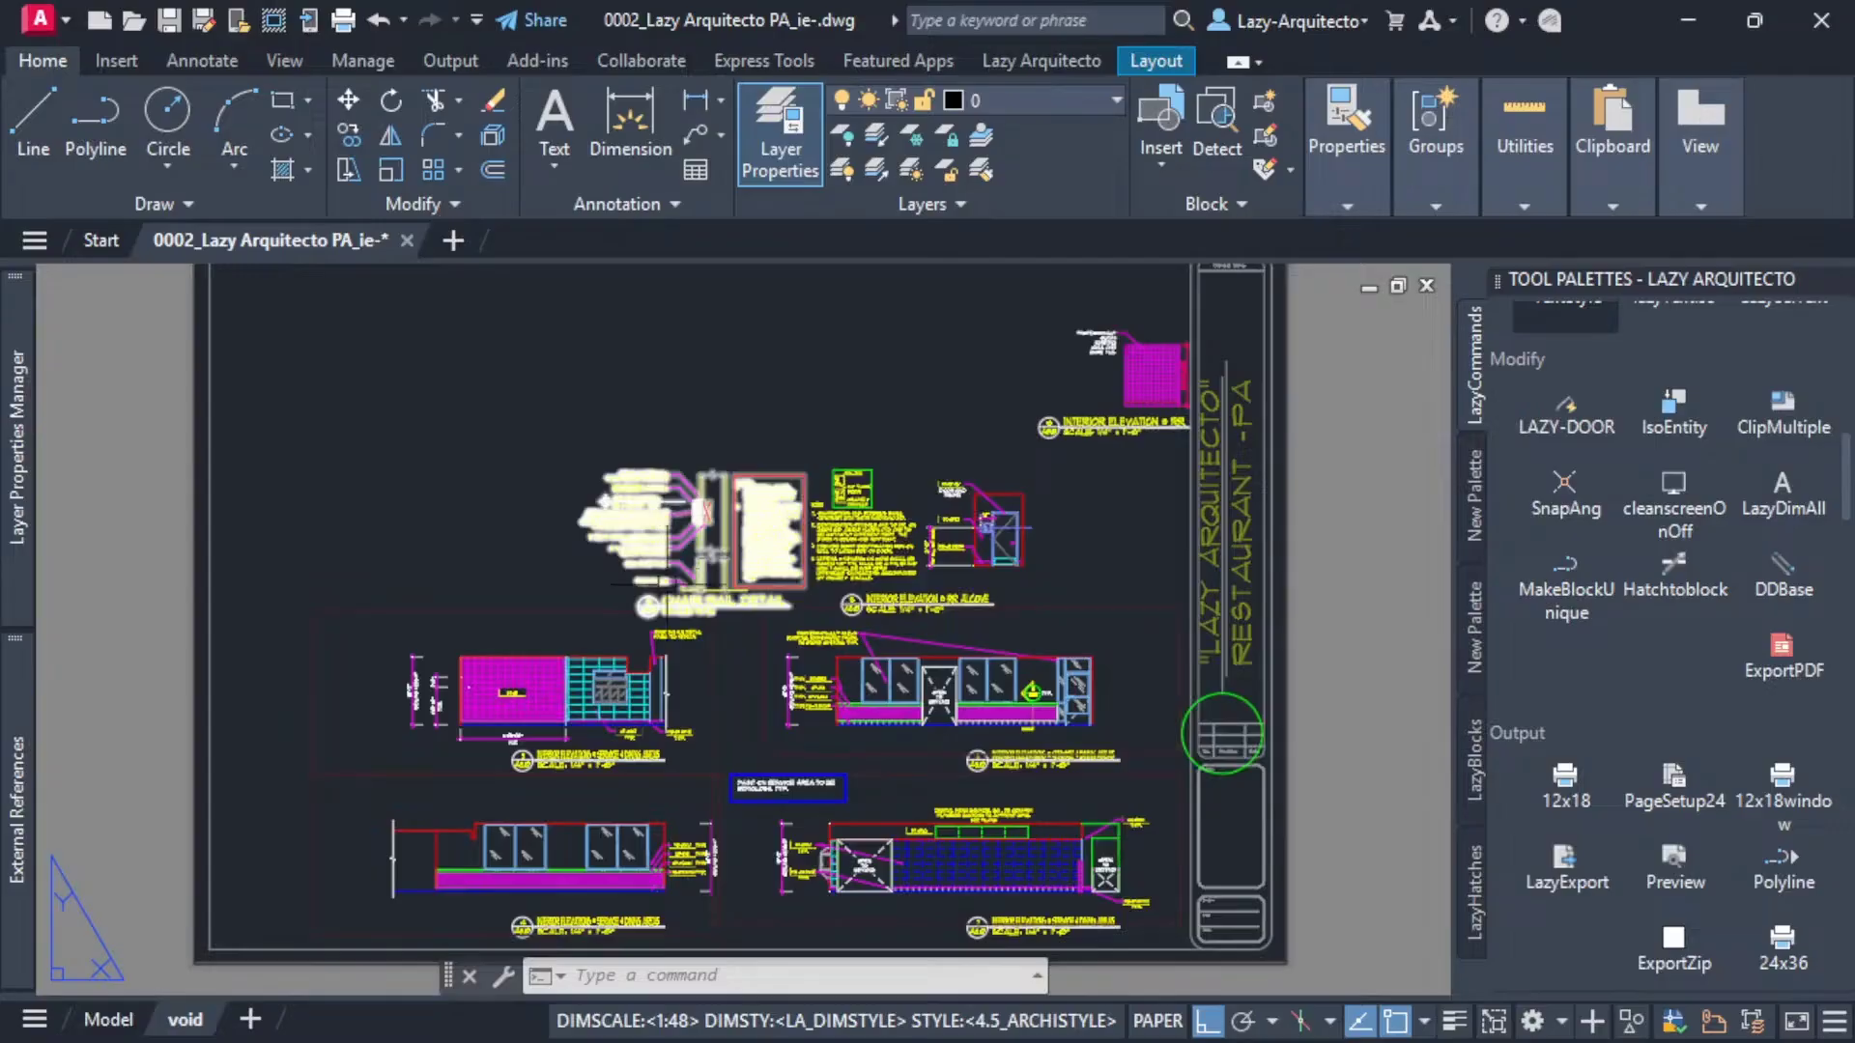
scroll(667, 587, up, 3)
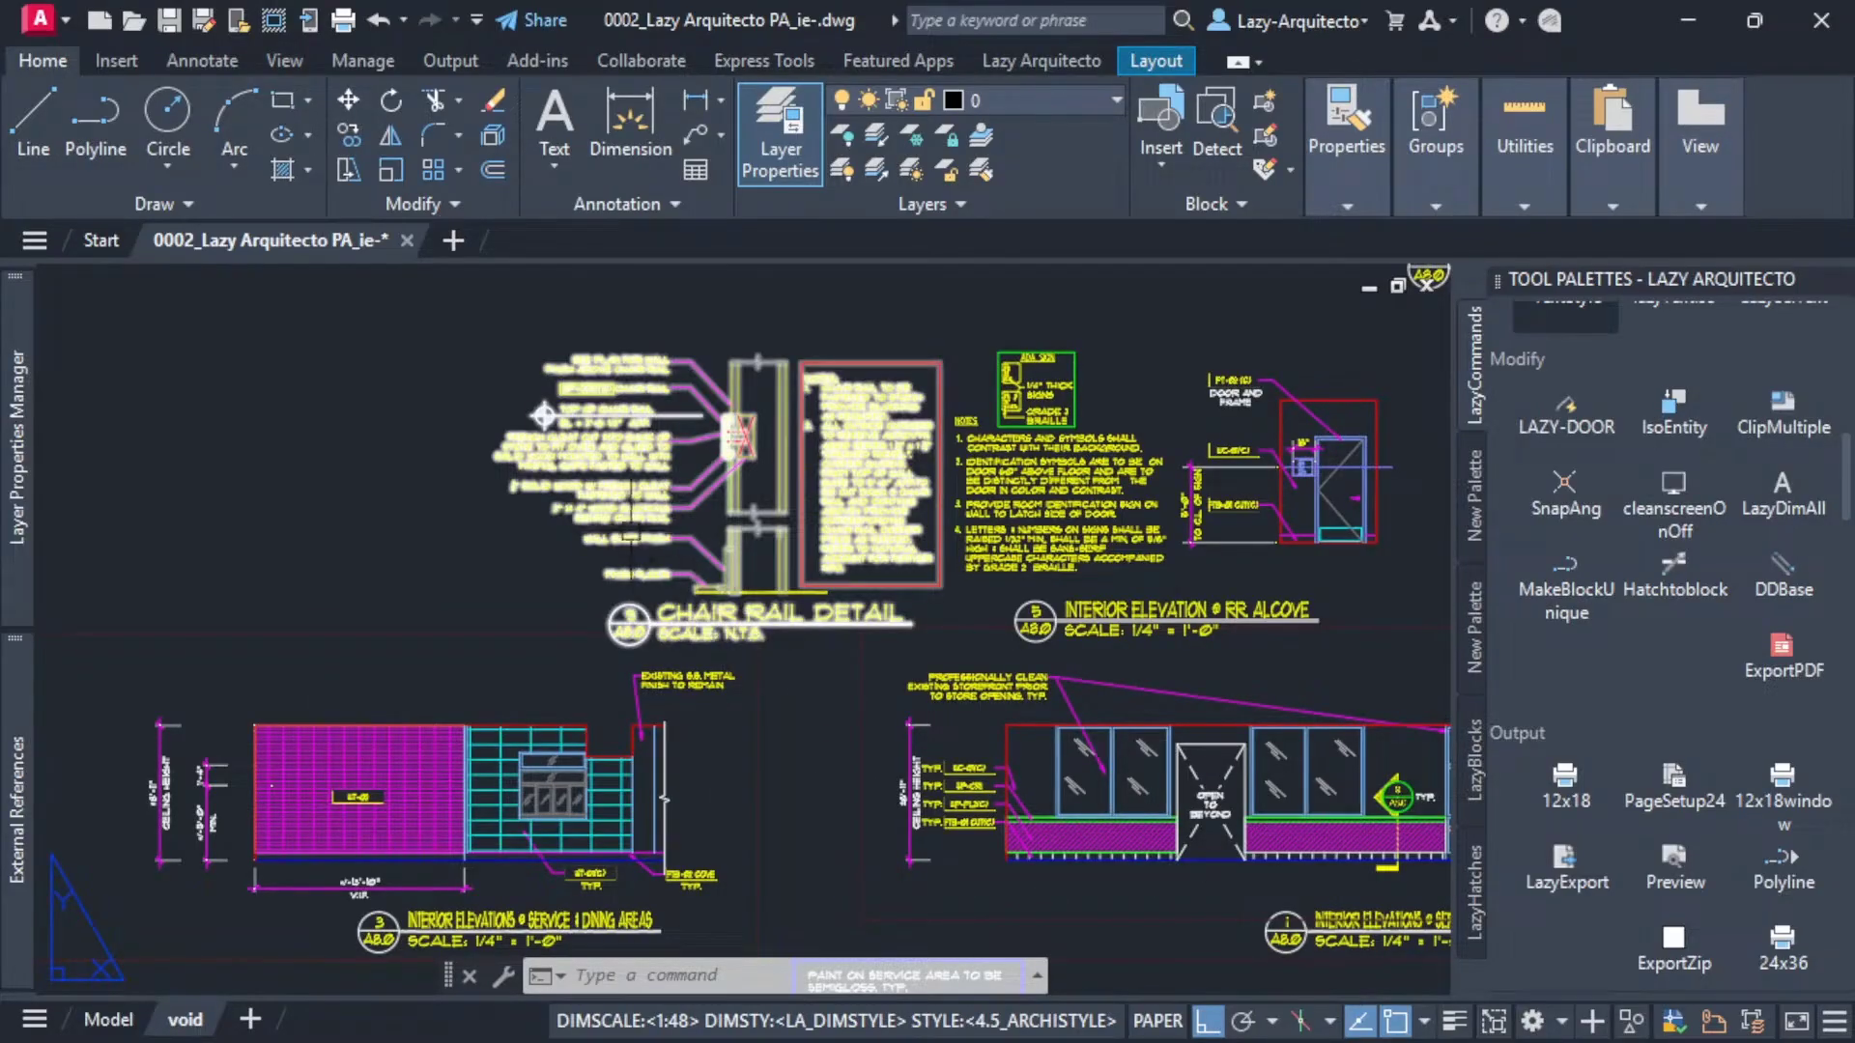
Step: Switch the chair rail detail block on the sheet to its CR_N/A visibility state
click(625, 498)
click(529, 357)
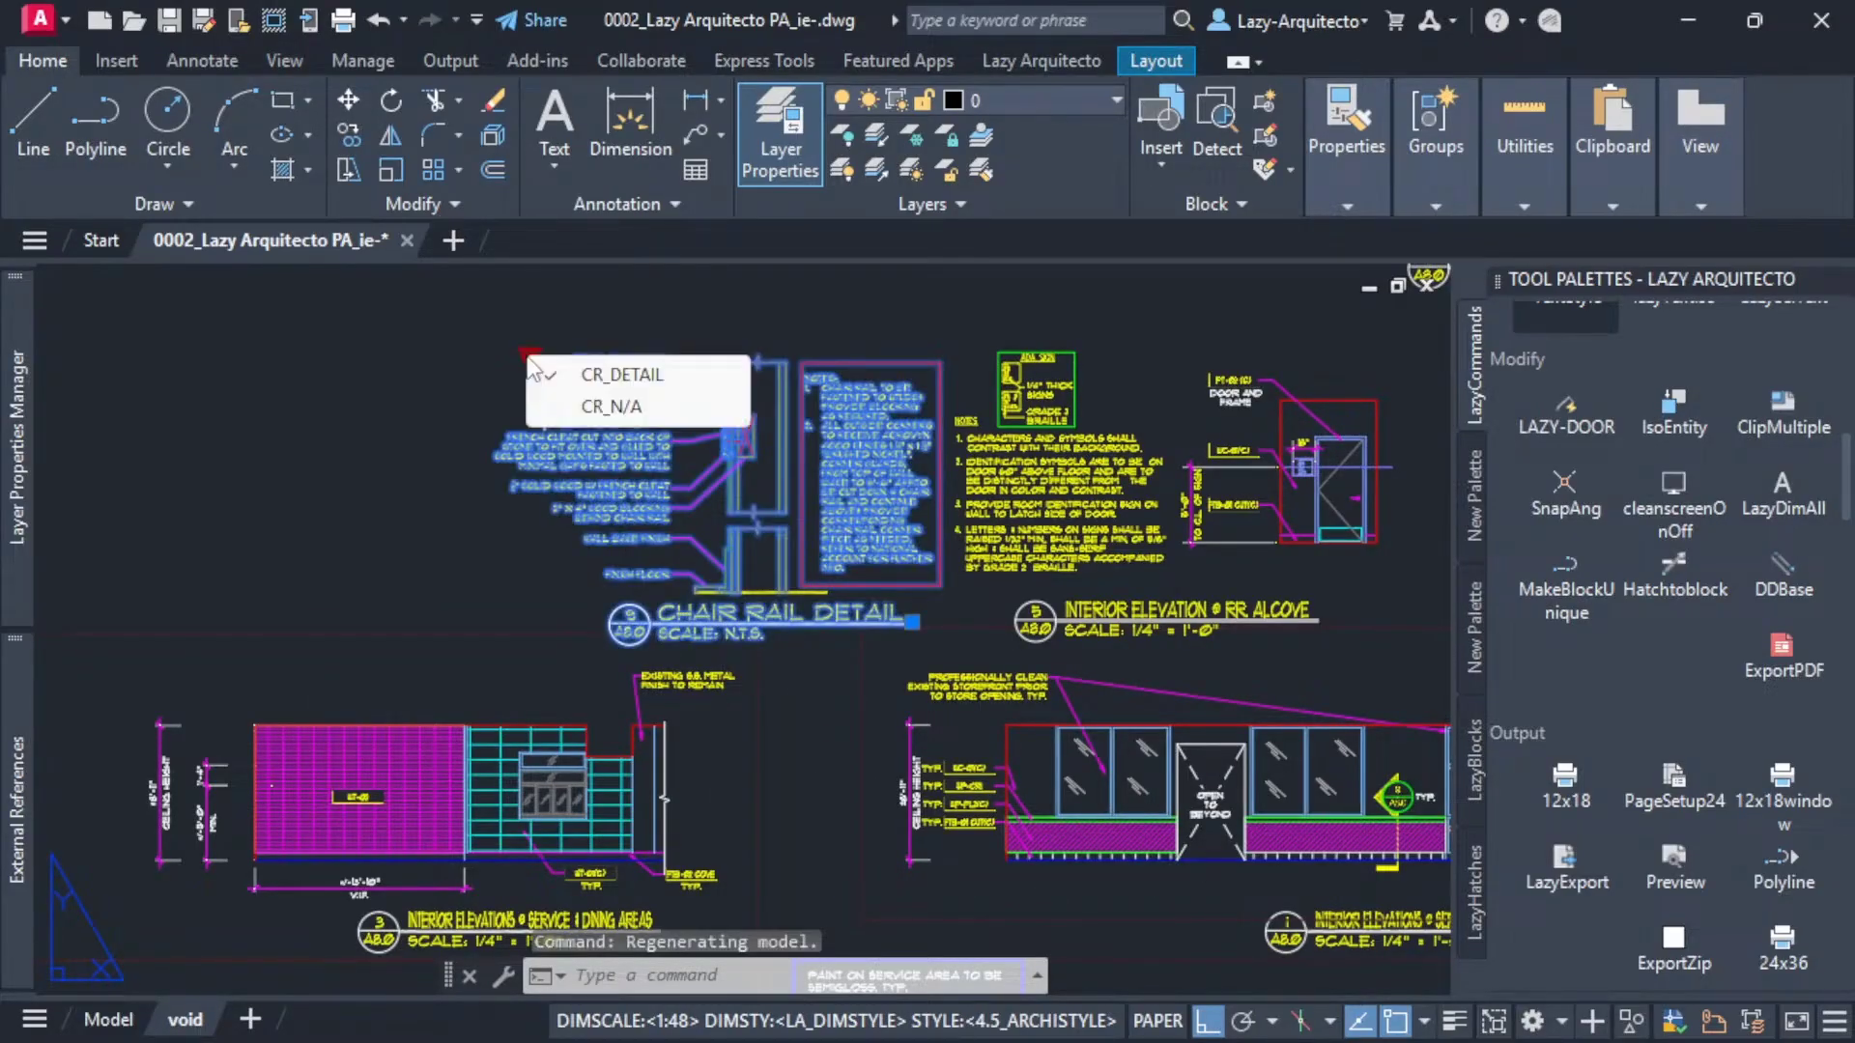
click(583, 406)
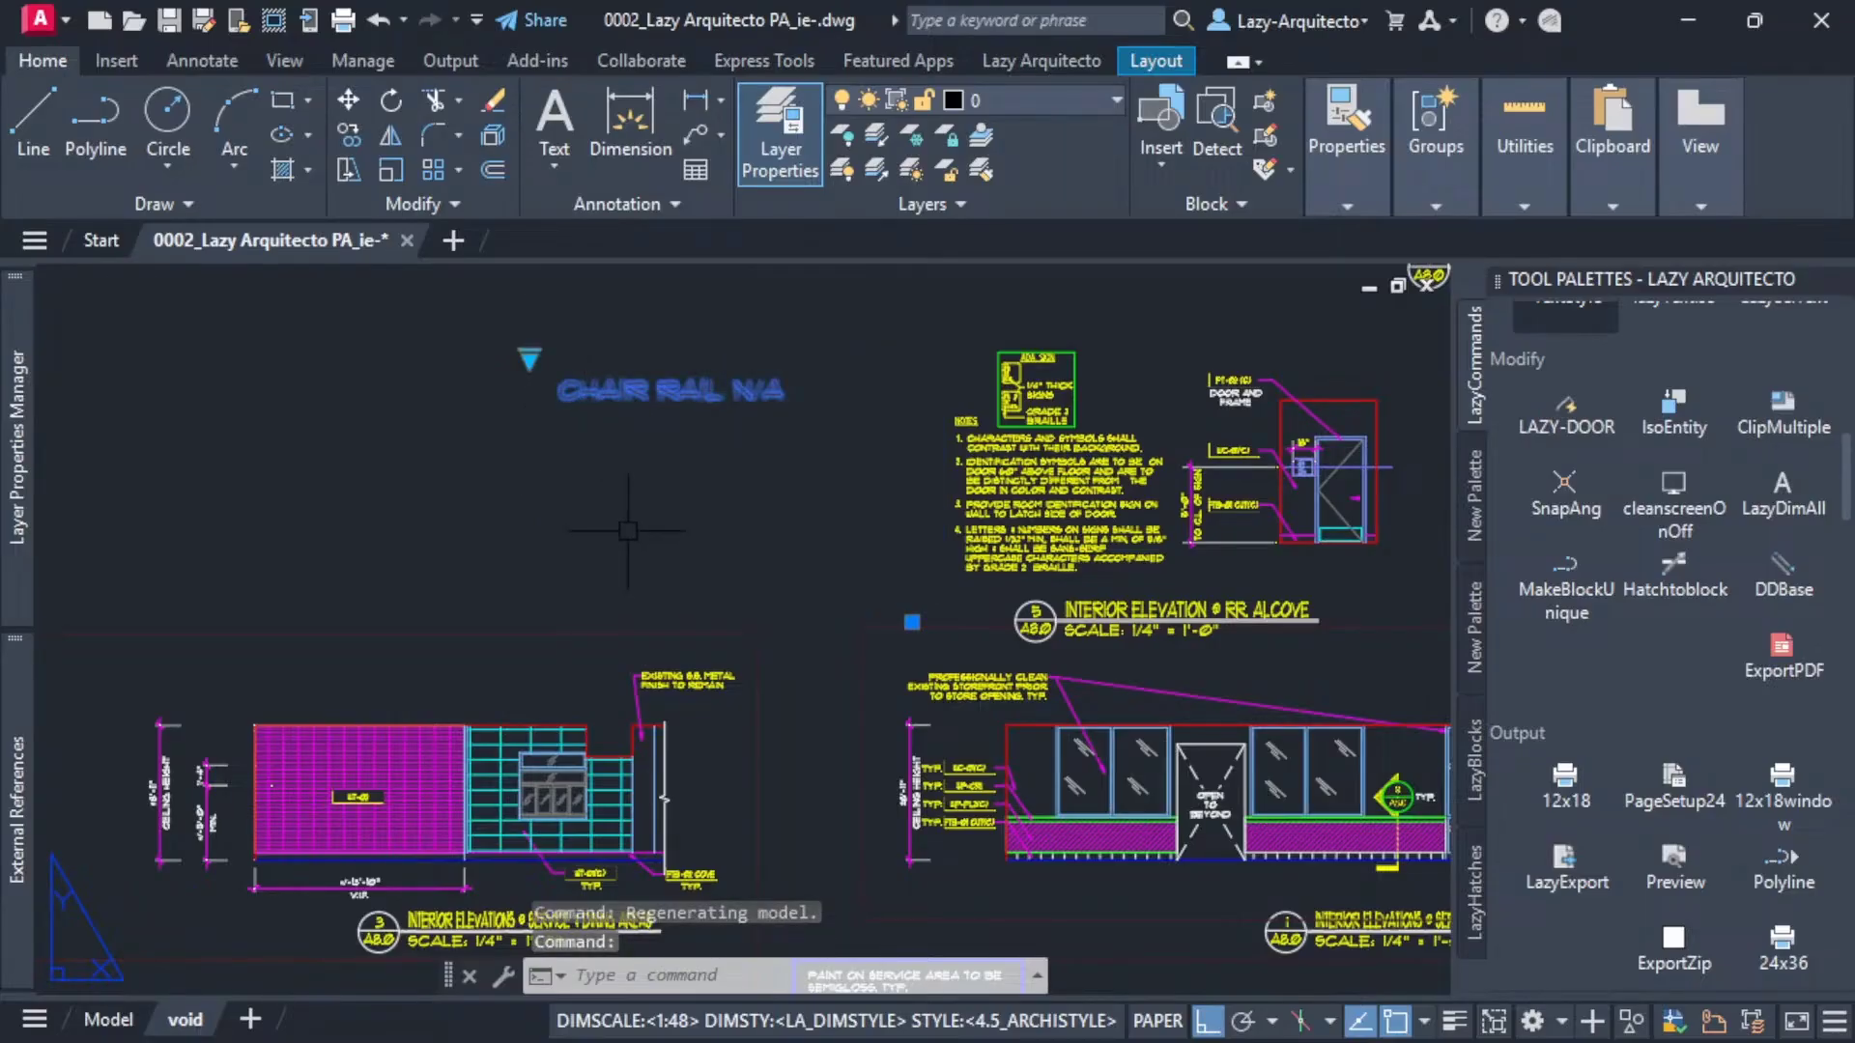
key(Escape)
scroll(630, 535, down, 3)
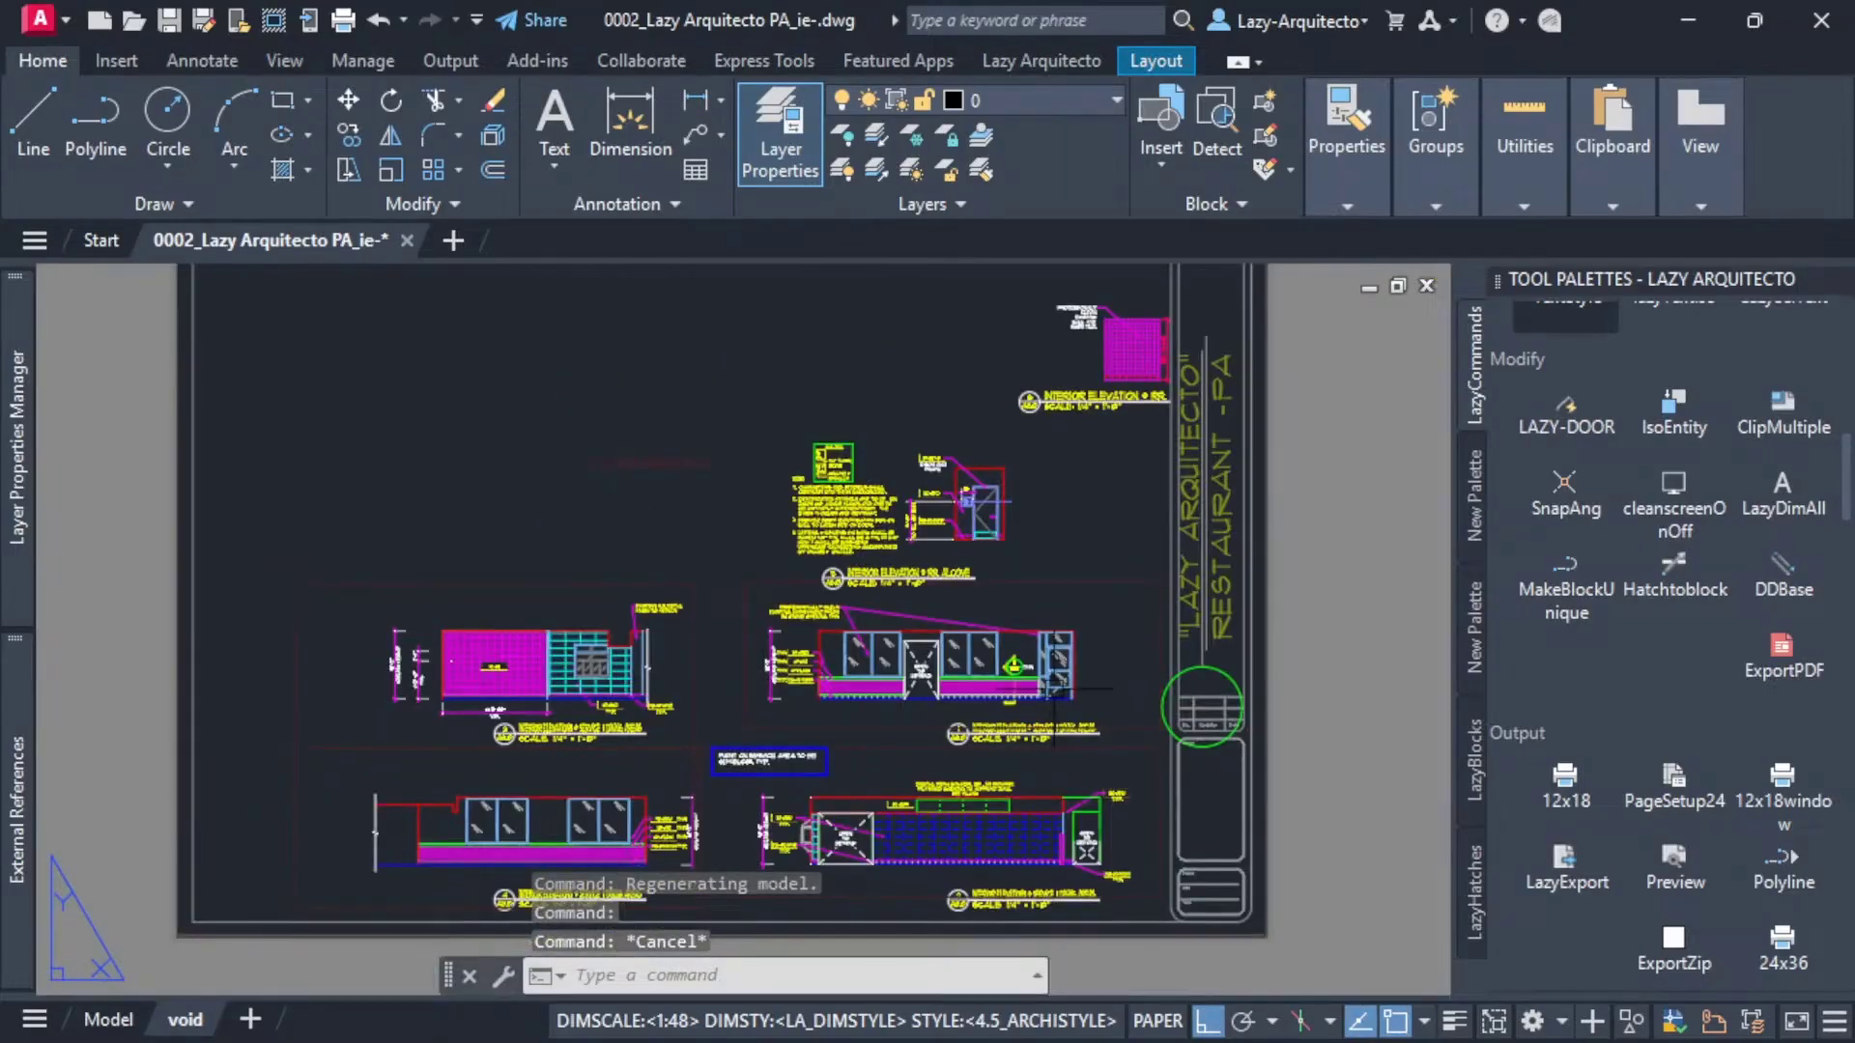